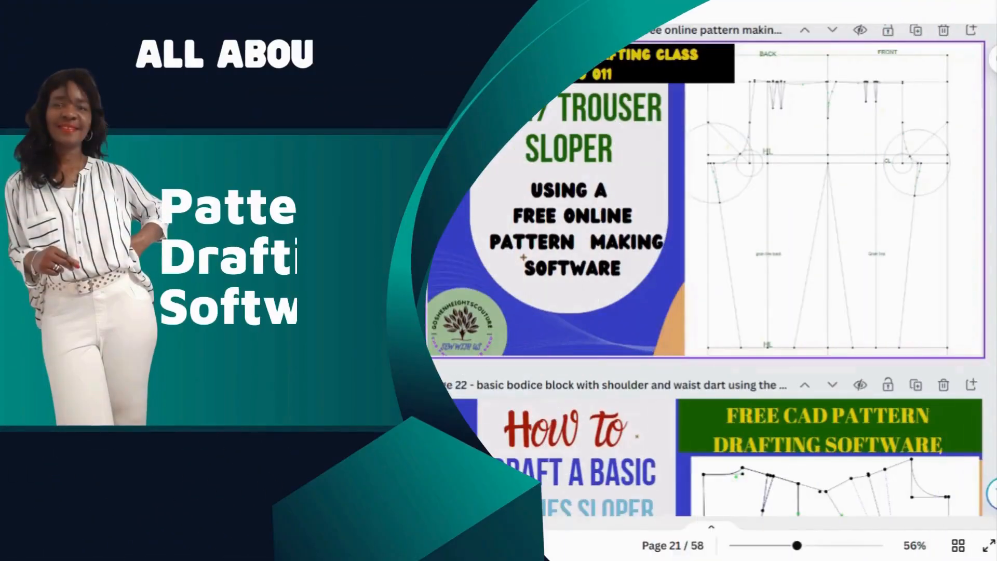
scroll(707, 270, down, 2)
scroll(706, 270, down, 5)
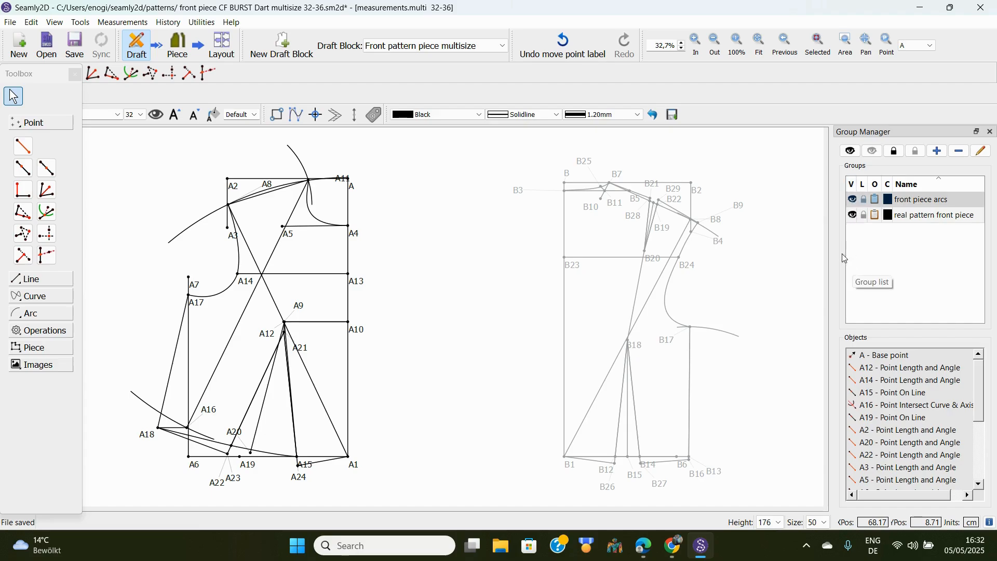
- Hide the front piece arcs group and connect points A21 and A10 with a line
click(855, 199)
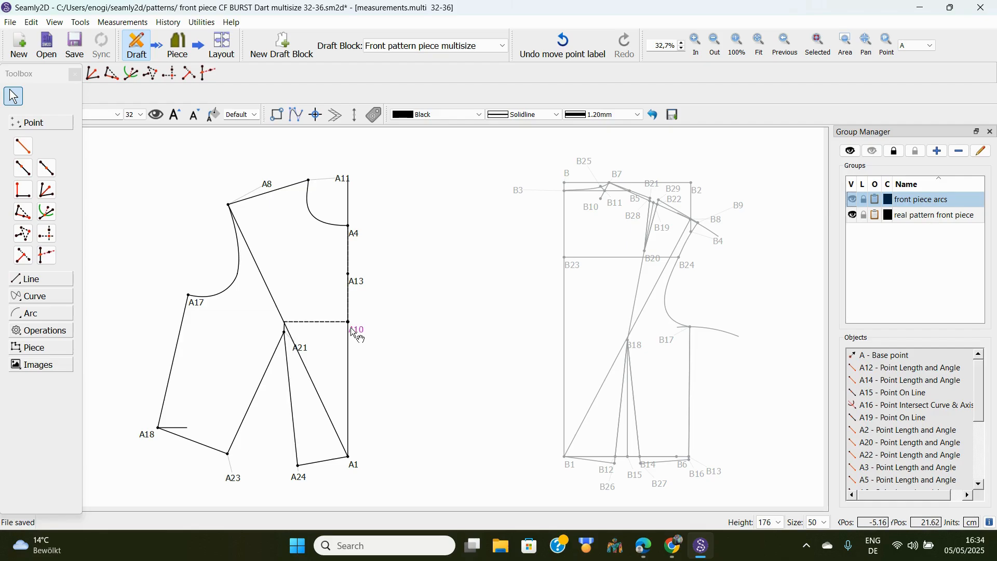
mouse_move(343, 336)
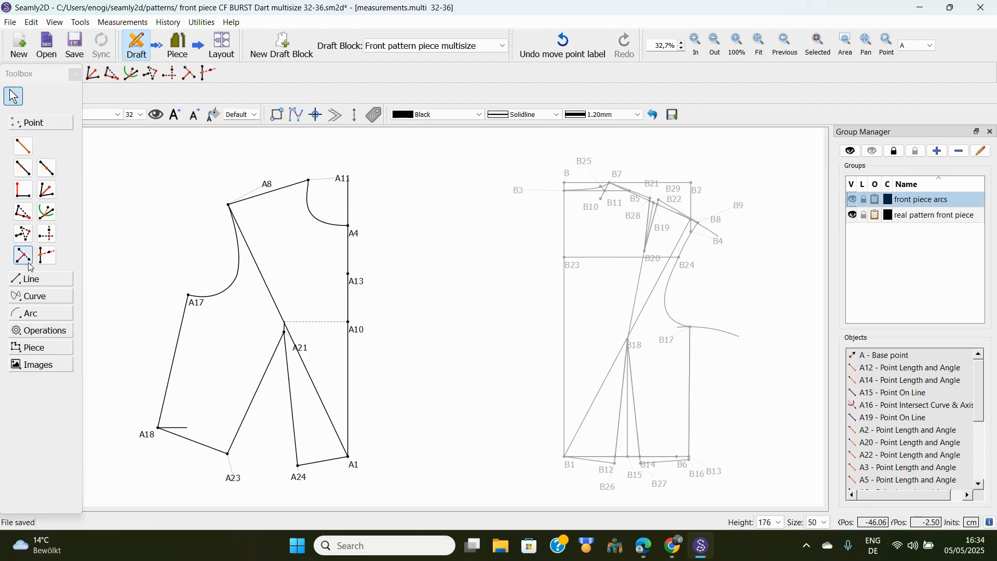
click(31, 281)
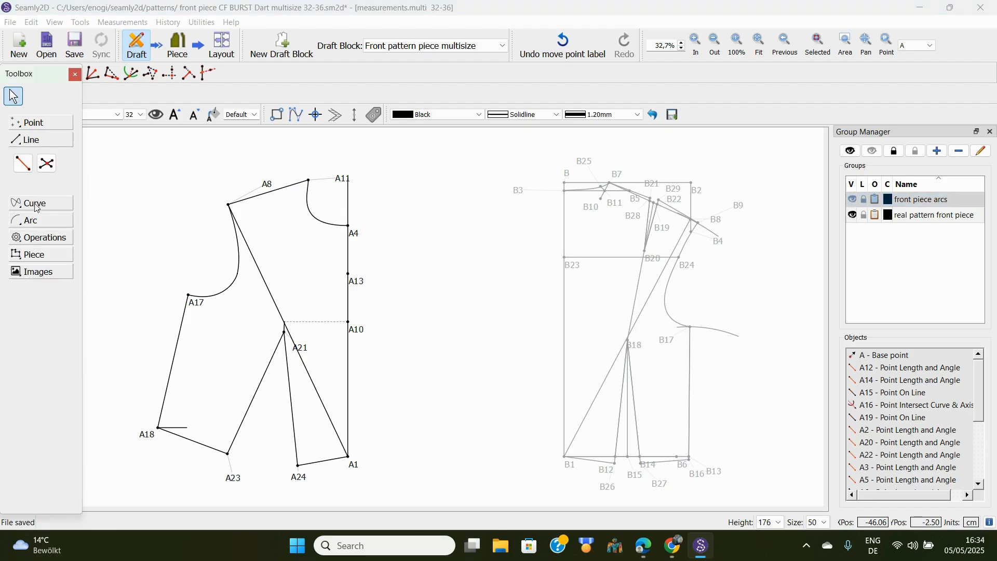
click(23, 163)
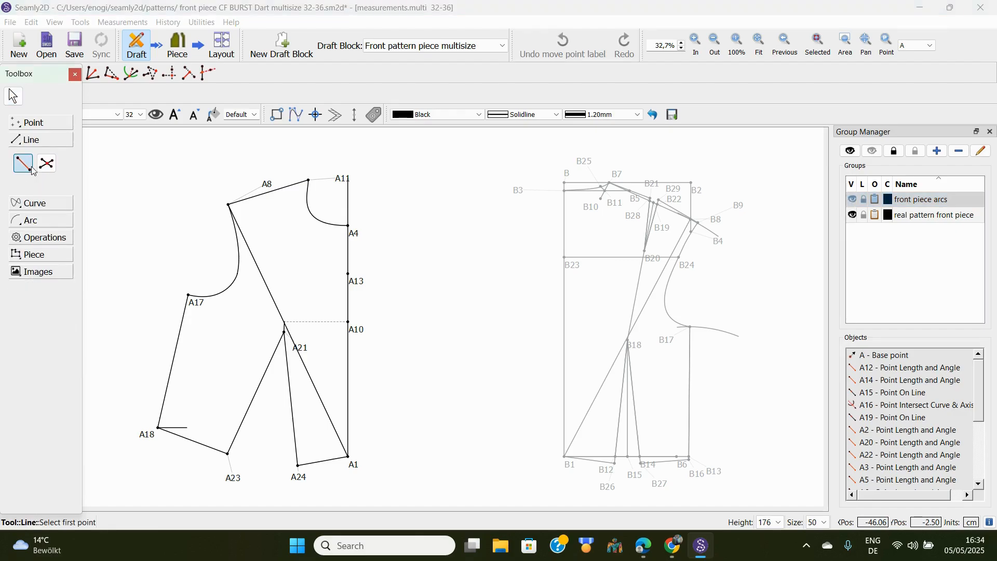
click(294, 345)
click(358, 329)
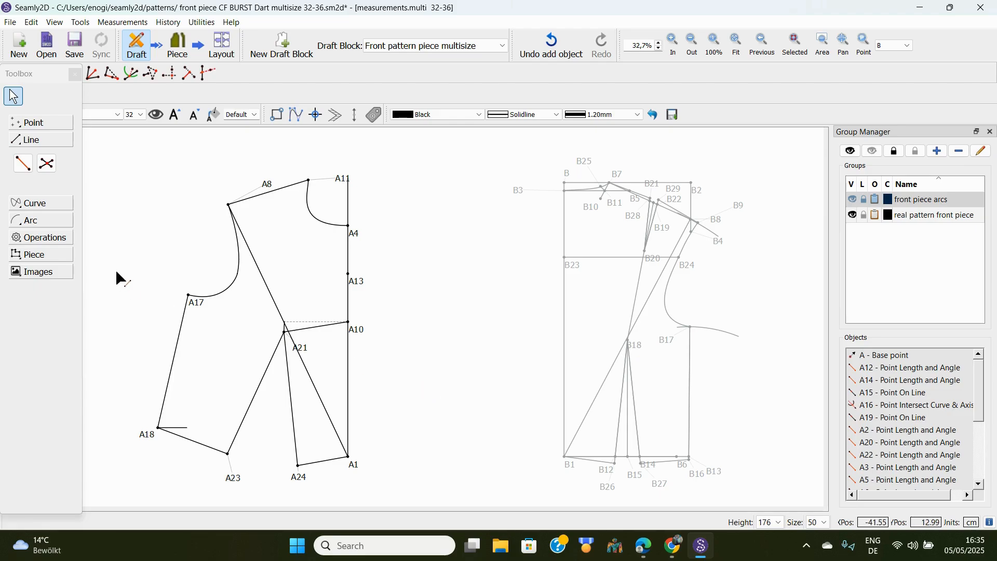
- Rotate points A10, A1, A24 and A23 around A21 by 330.823° with the suffix _a1
click(41, 238)
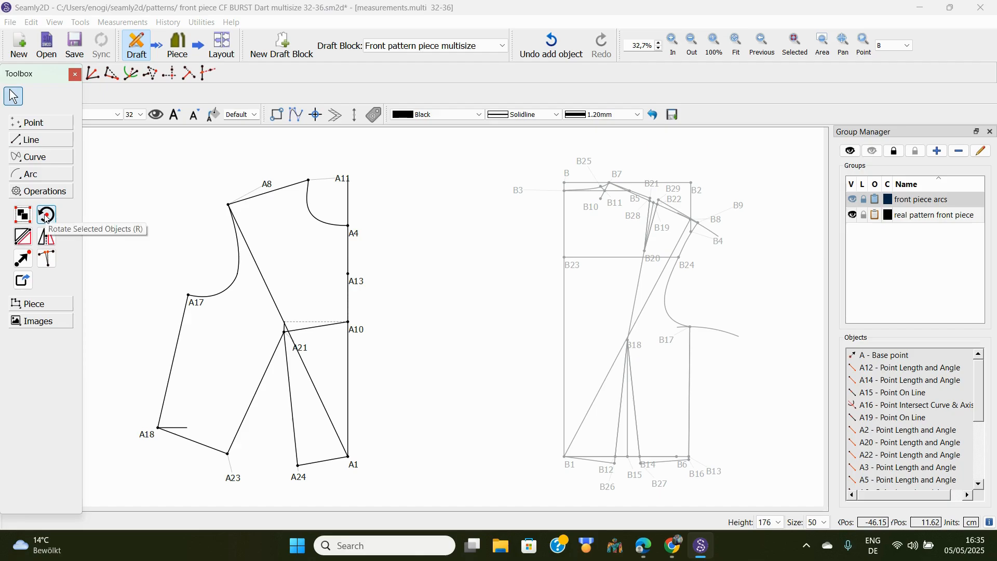
click(46, 215)
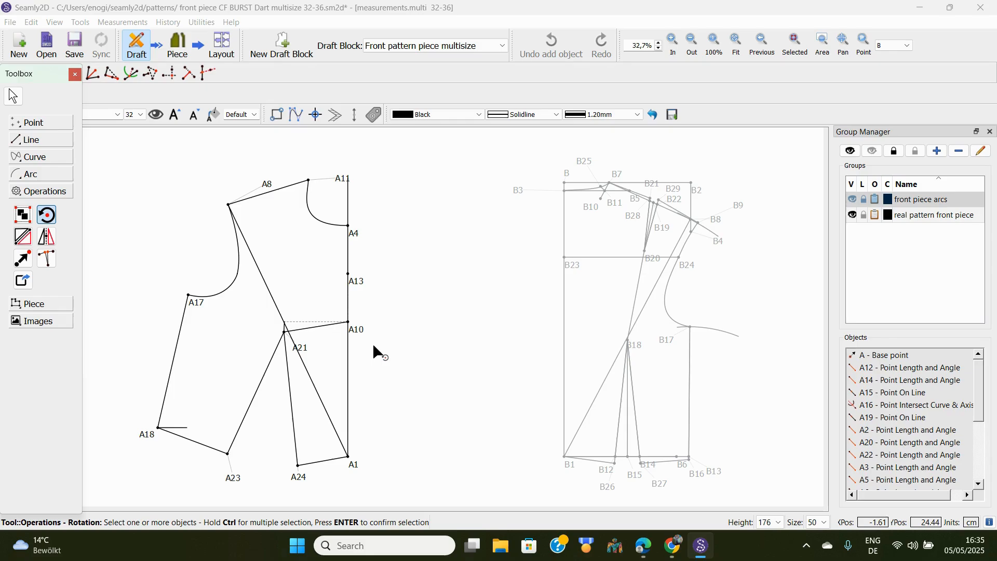
click(363, 329)
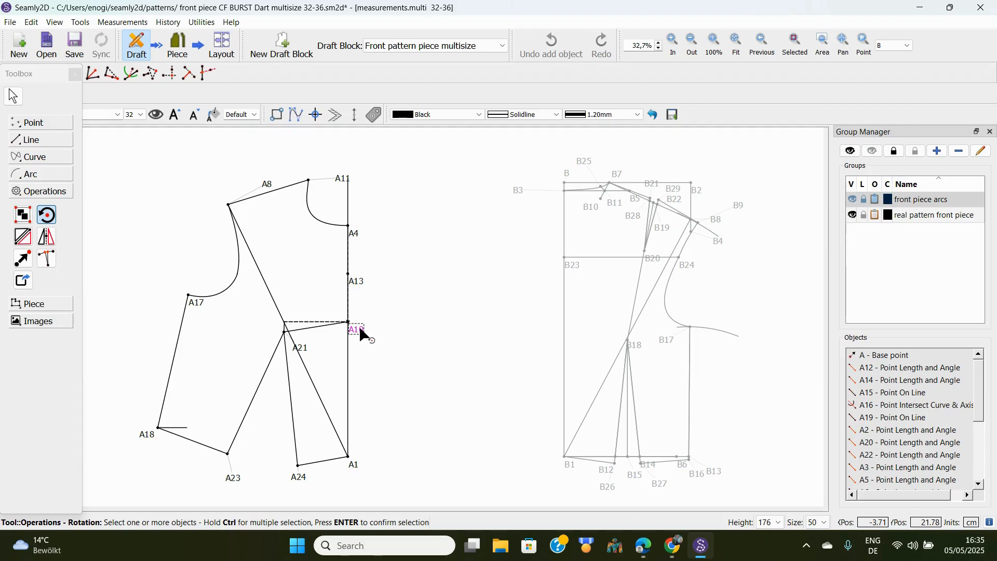
ctrl+click(355, 463)
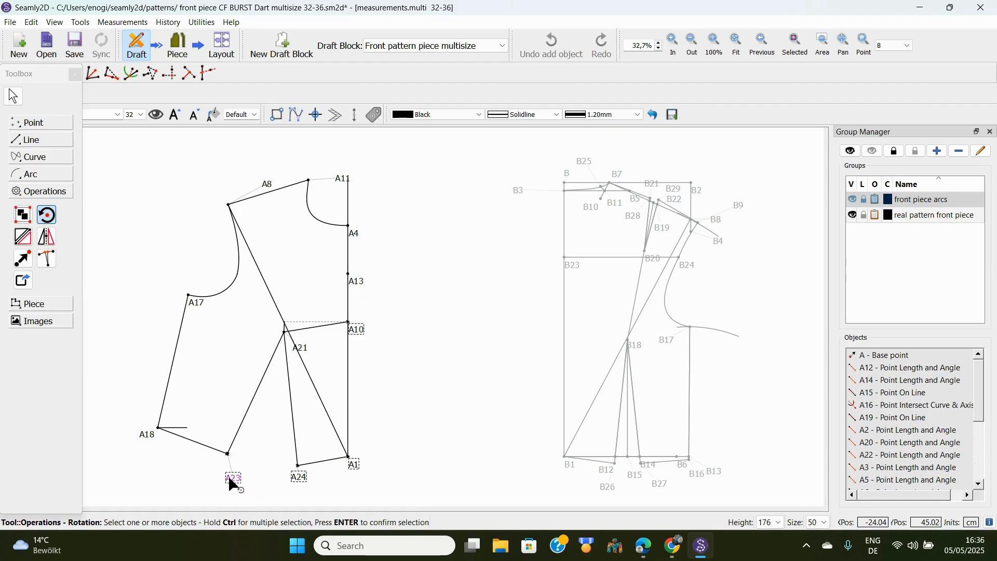
key(Return)
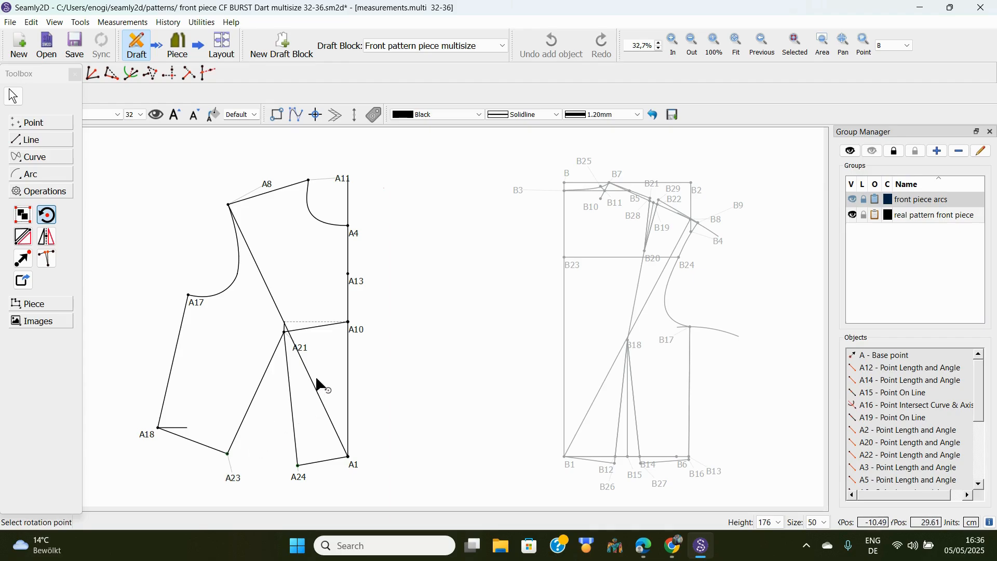
click(303, 350)
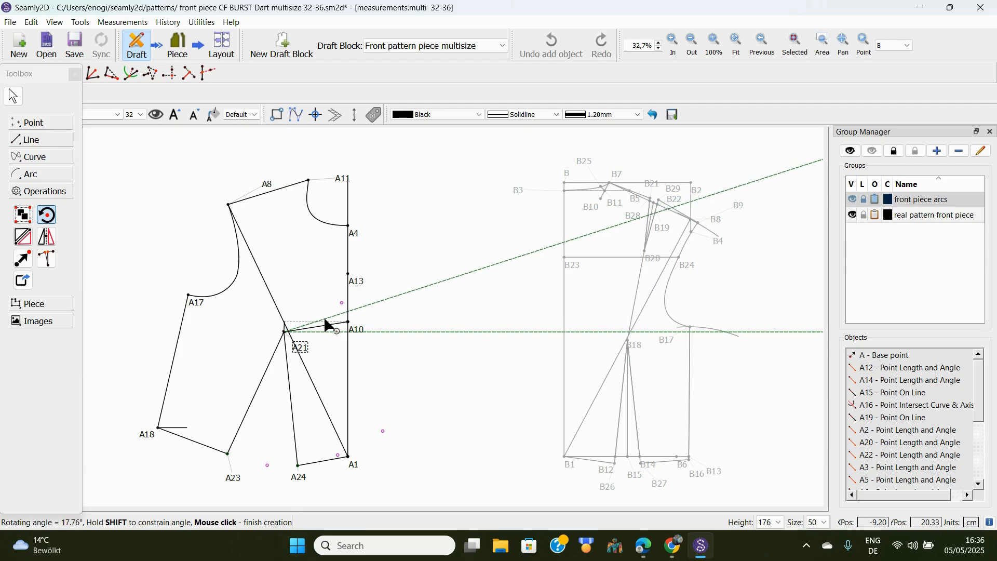
click(322, 353)
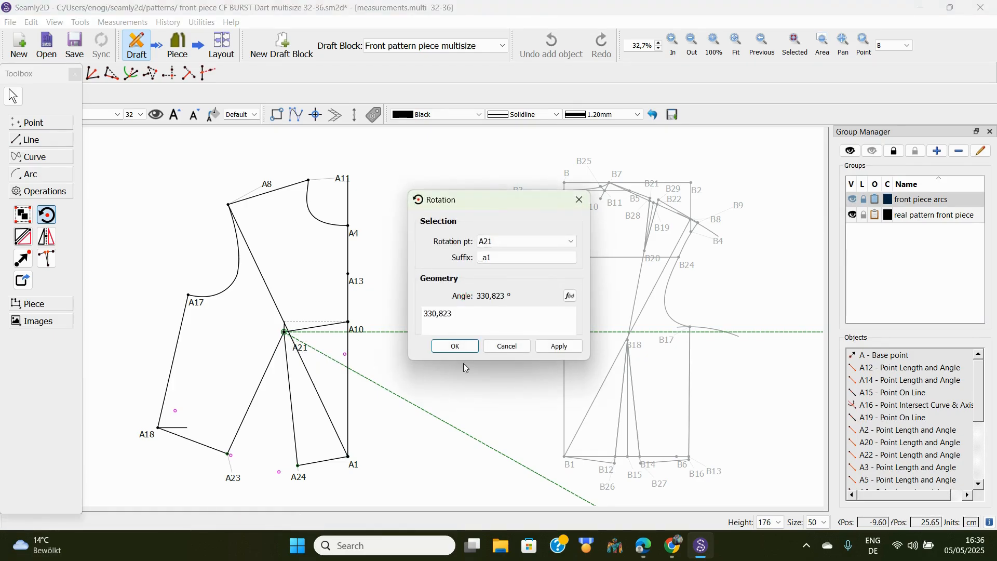
click(455, 347)
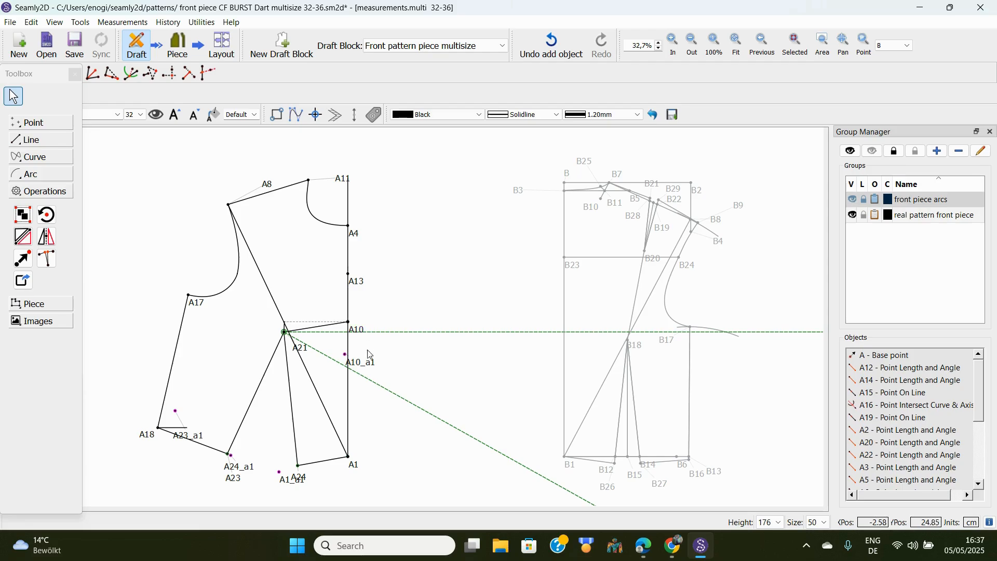
- Draw a line from A21 to the rotated point A10_a1
mouse_move(384, 361)
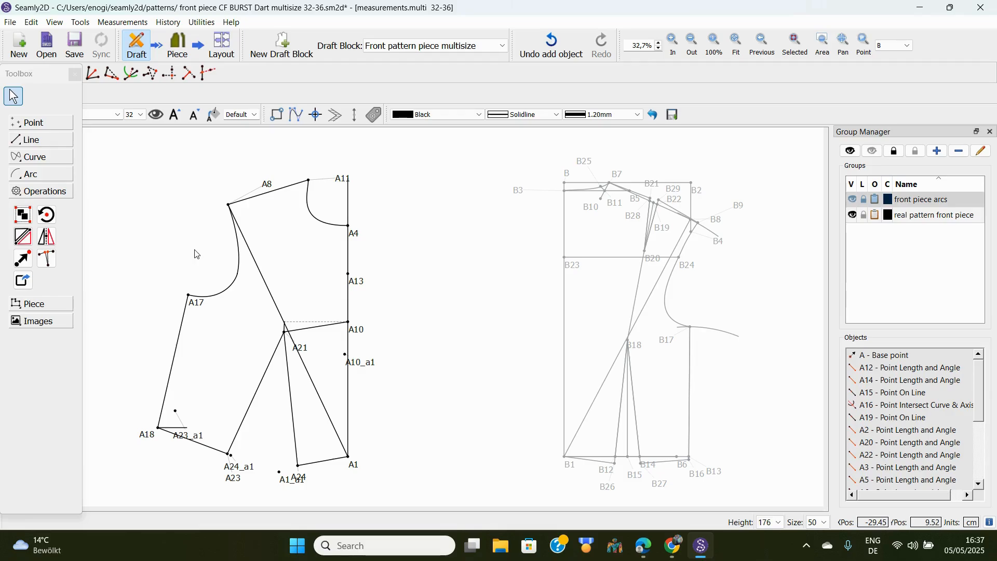
click(42, 141)
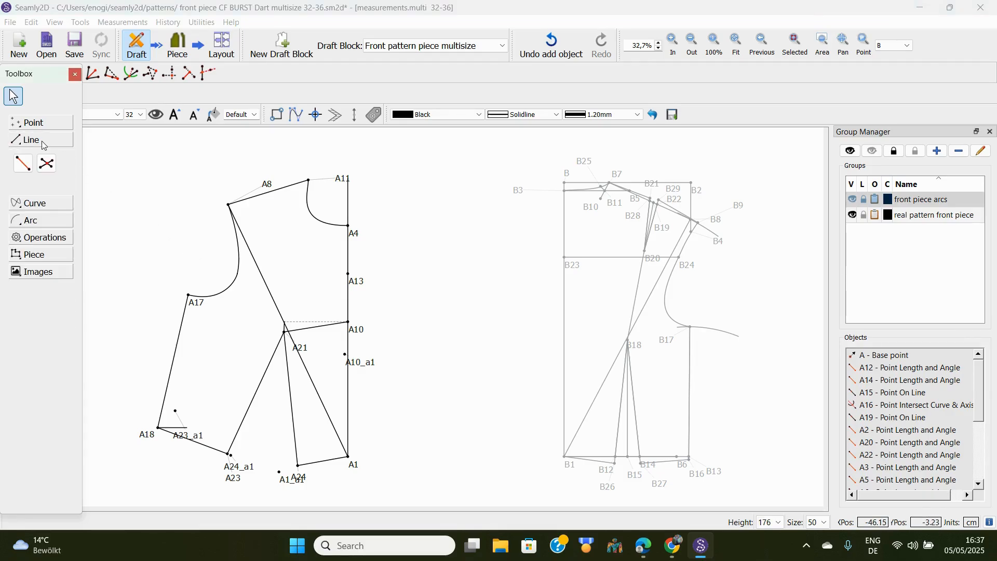
click(23, 163)
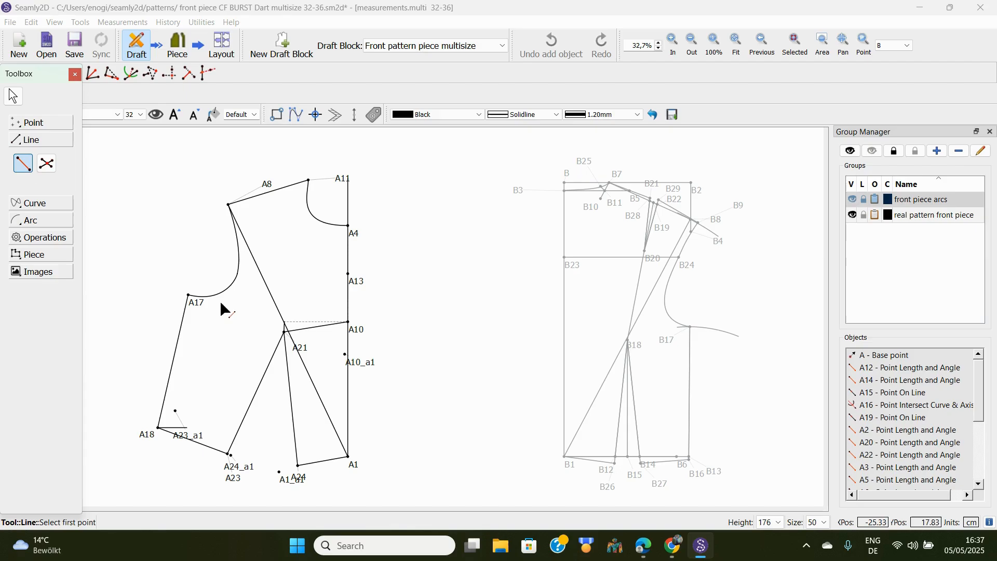
click(291, 340)
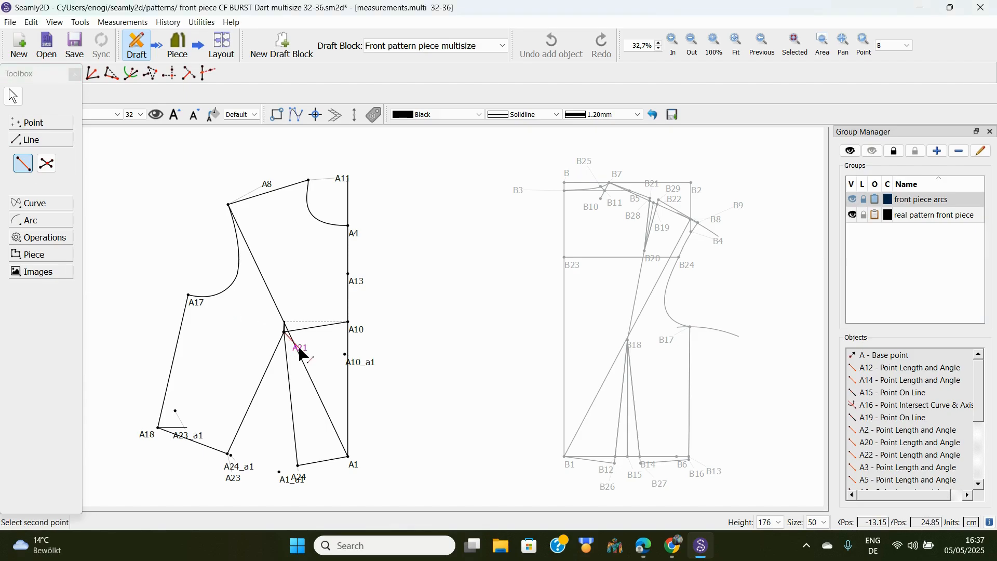
click(363, 361)
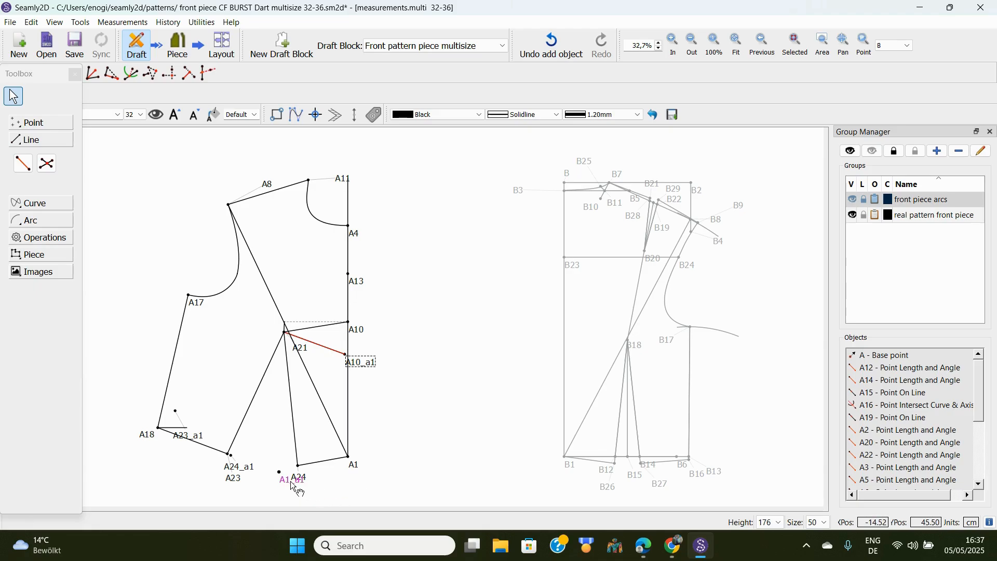
- Move the A1_a1 label clear of the A24 label and draw a line from A10_a1 to A1_a1
drag(291, 481, 275, 488)
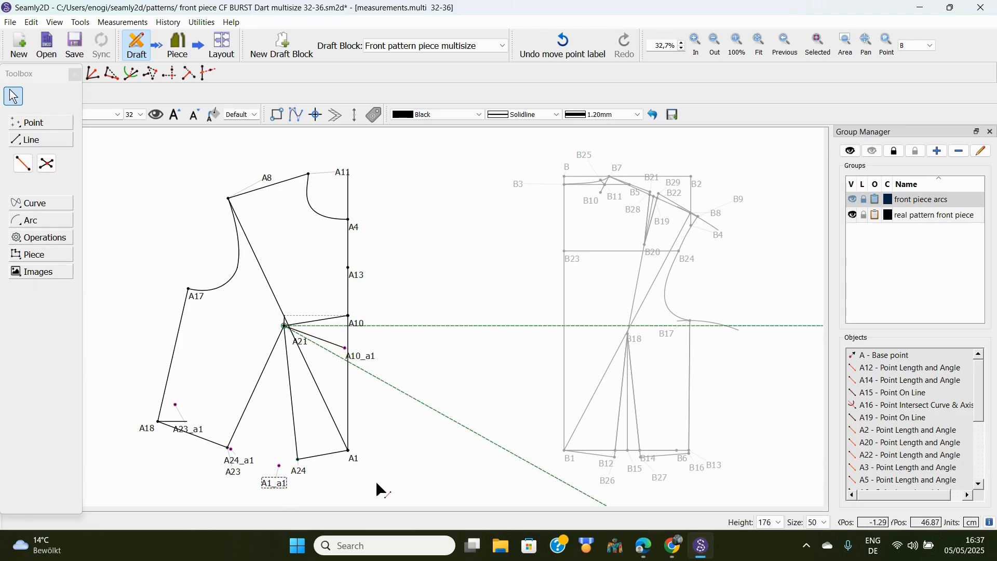
click(23, 165)
click(366, 357)
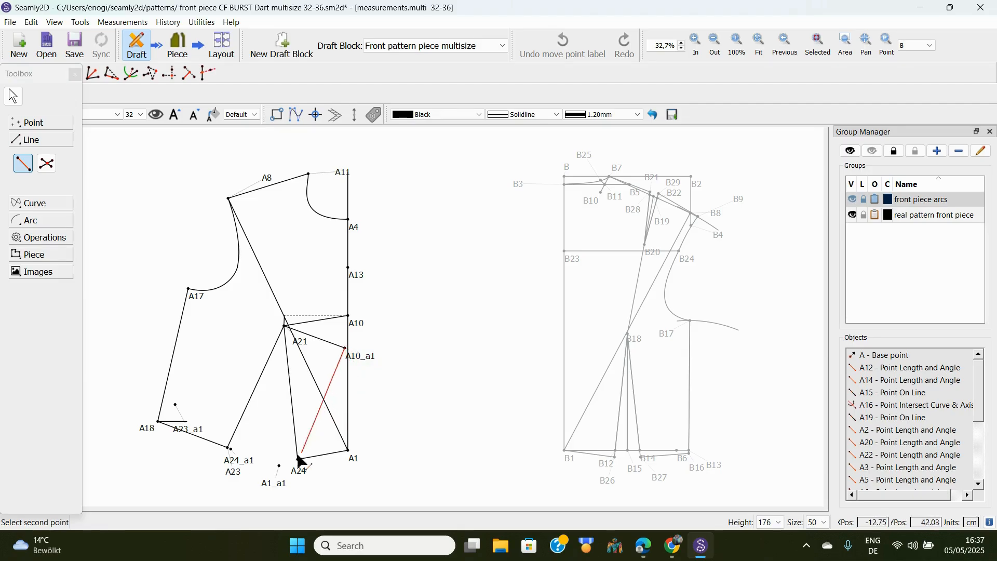
click(281, 467)
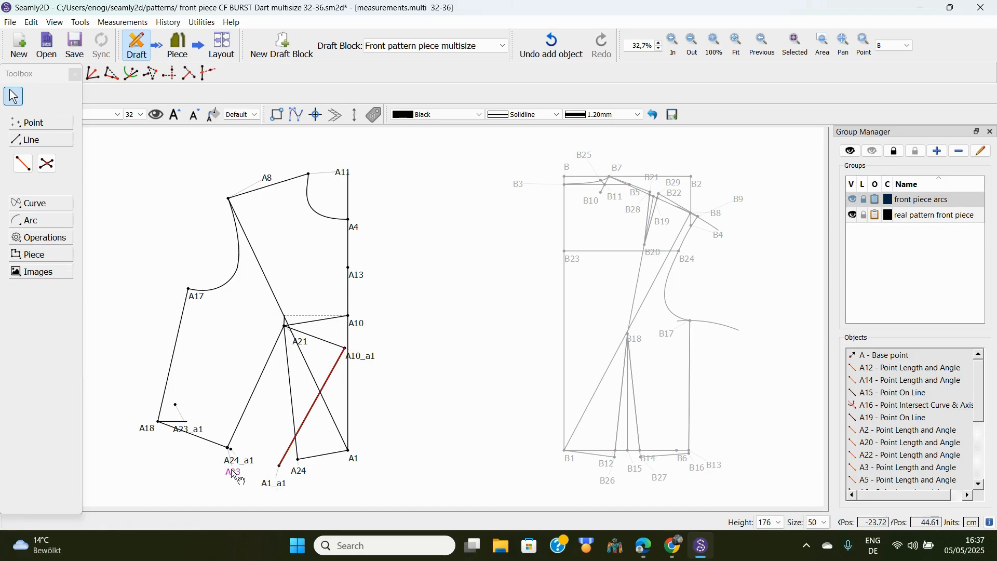
- Draw a line joining the rotated waist points A1_a1 and A24_a1
mouse_move(283, 492)
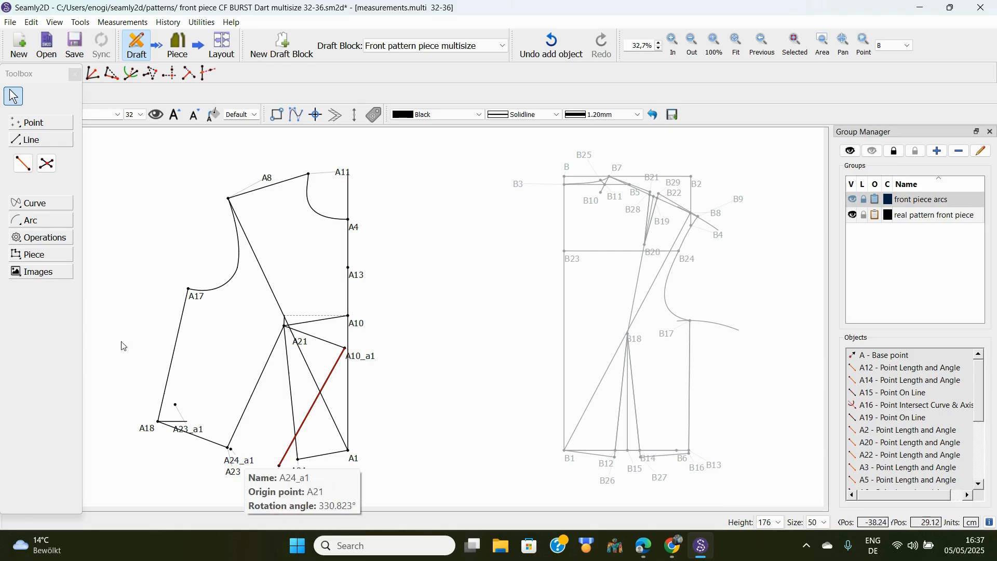
click(22, 163)
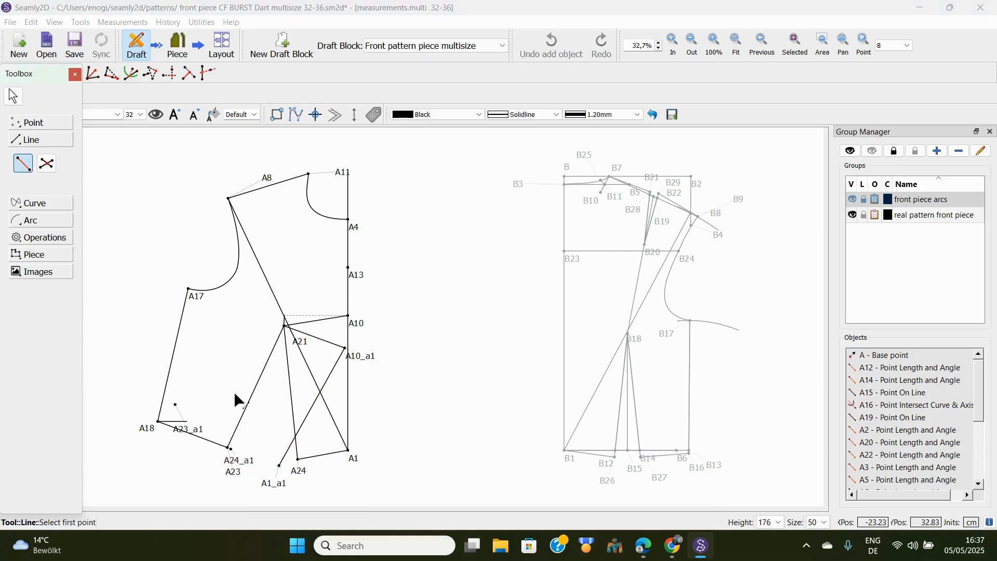
click(278, 485)
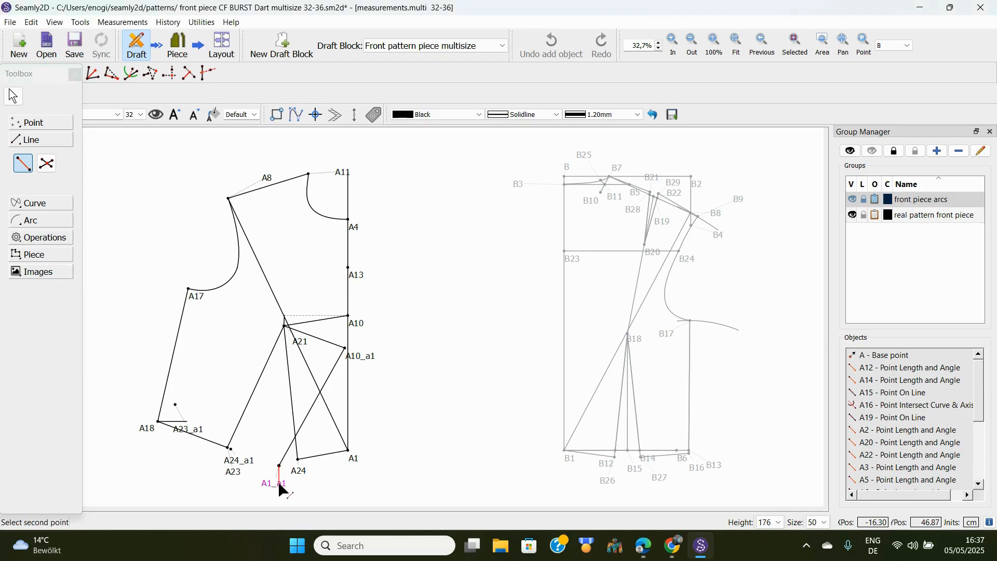
click(237, 464)
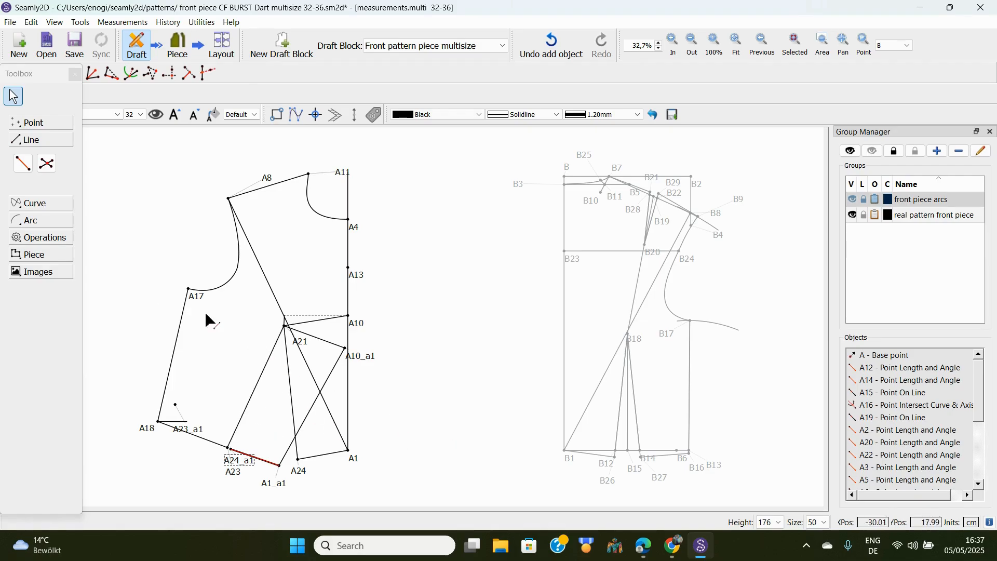
- Delete the two original waist dart legs, the lines from A21 to A23 and from A21 to A24
click(262, 385)
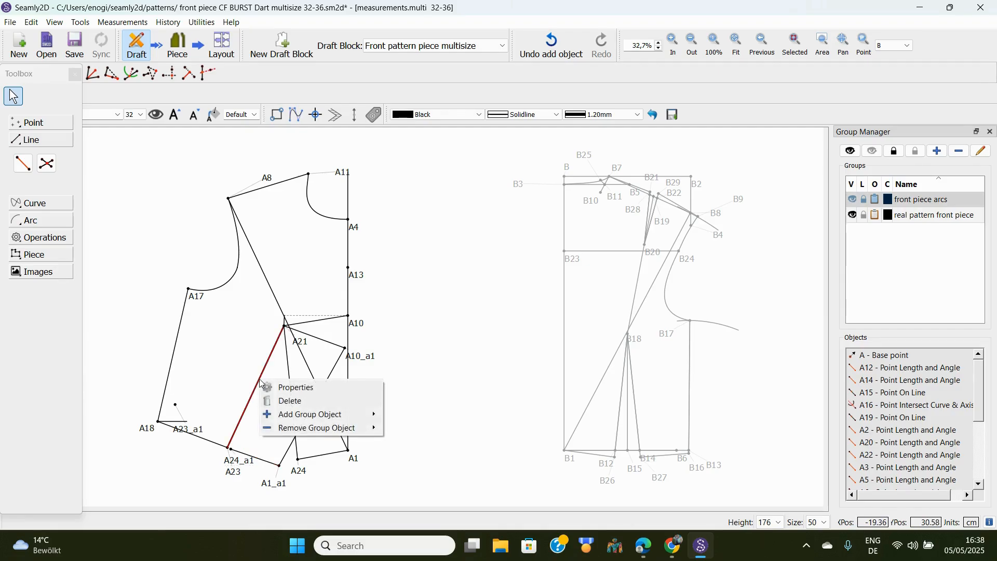
click(287, 401)
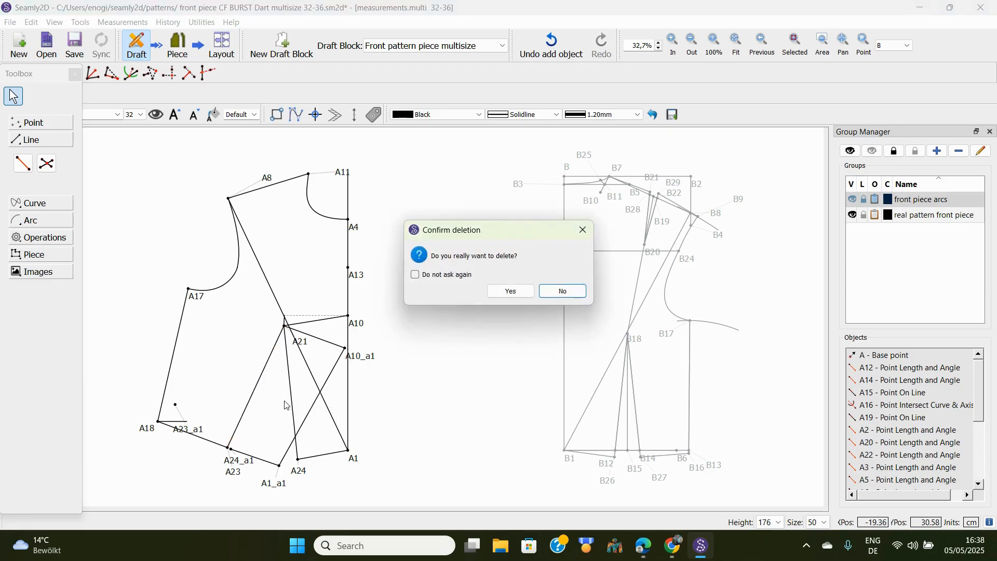
click(506, 291)
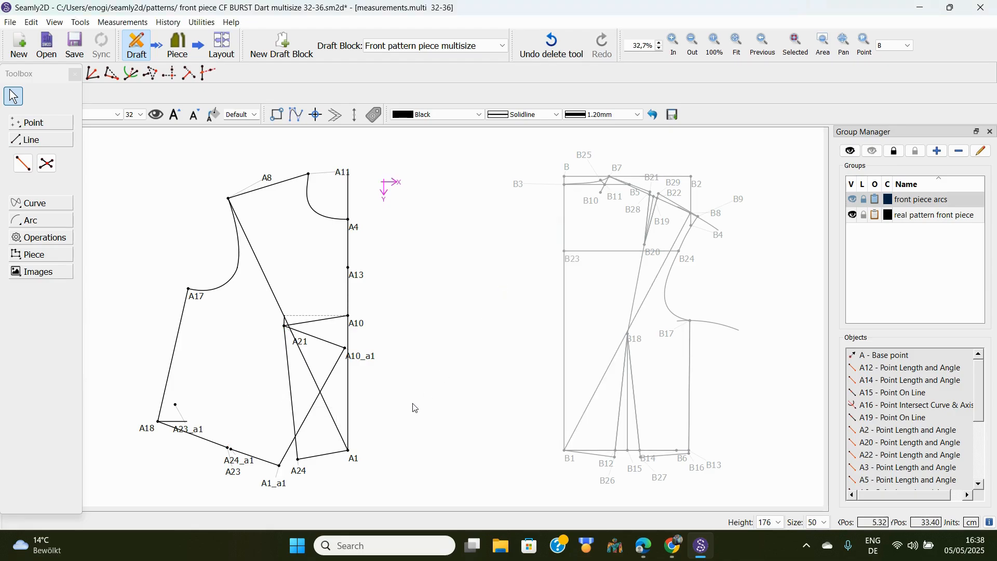
click(294, 416)
right_click(294, 417)
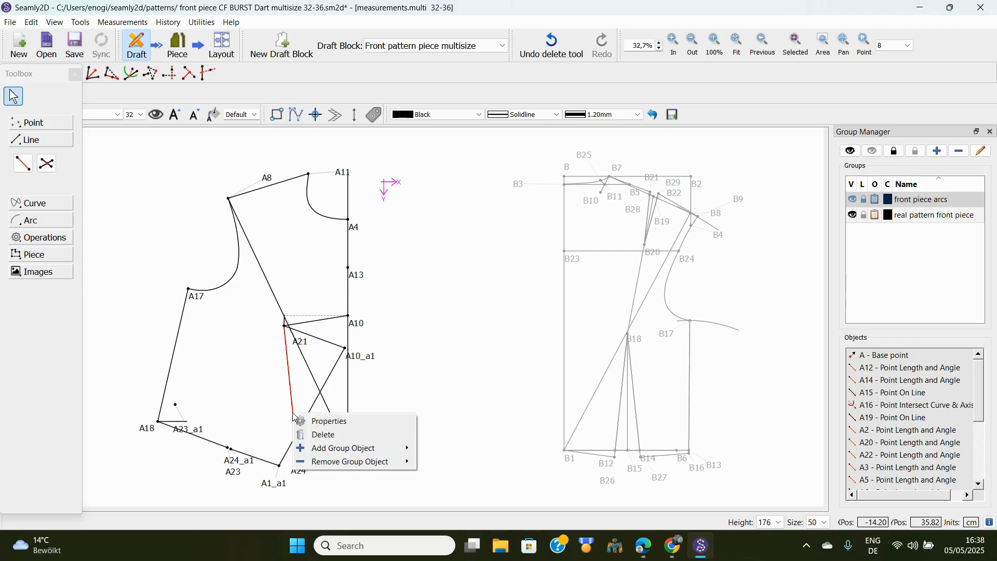
click(323, 433)
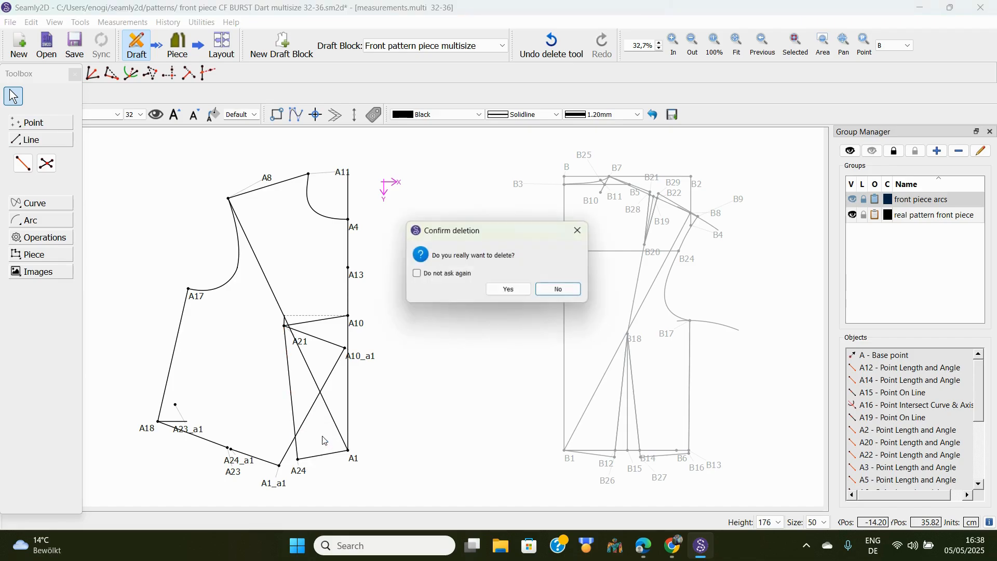
click(509, 290)
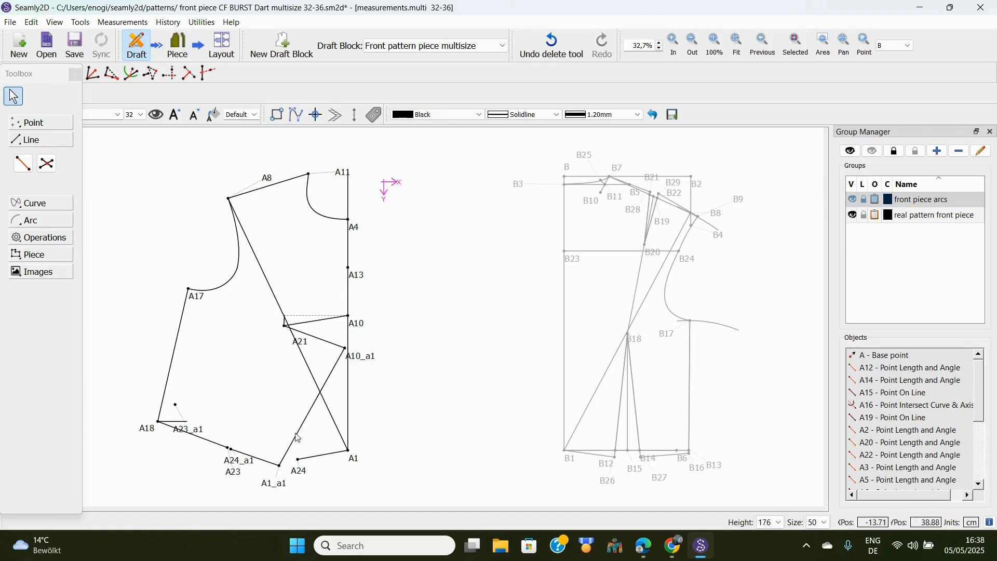
- Delete the original waist line between A24 and A1
right_click(324, 457)
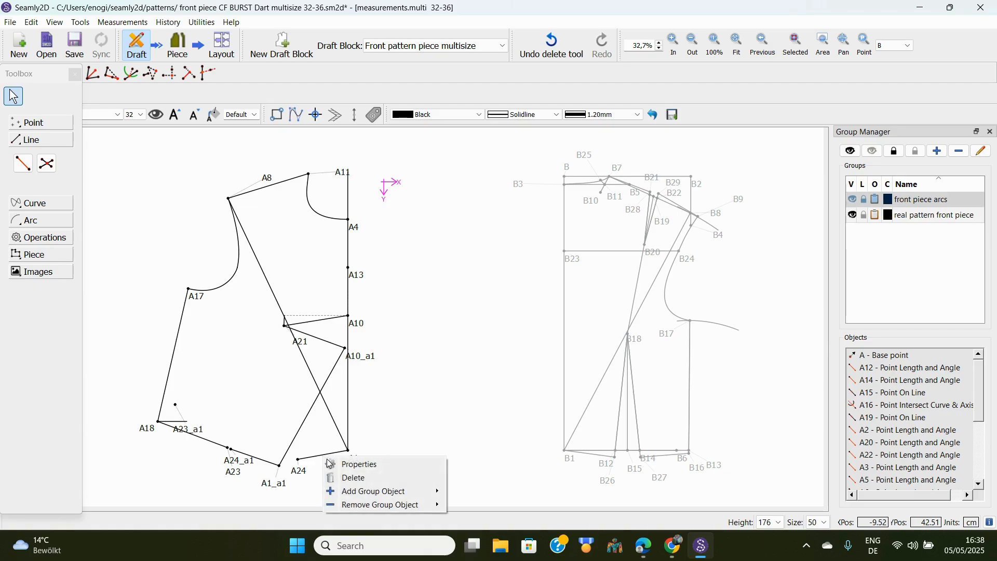
click(355, 478)
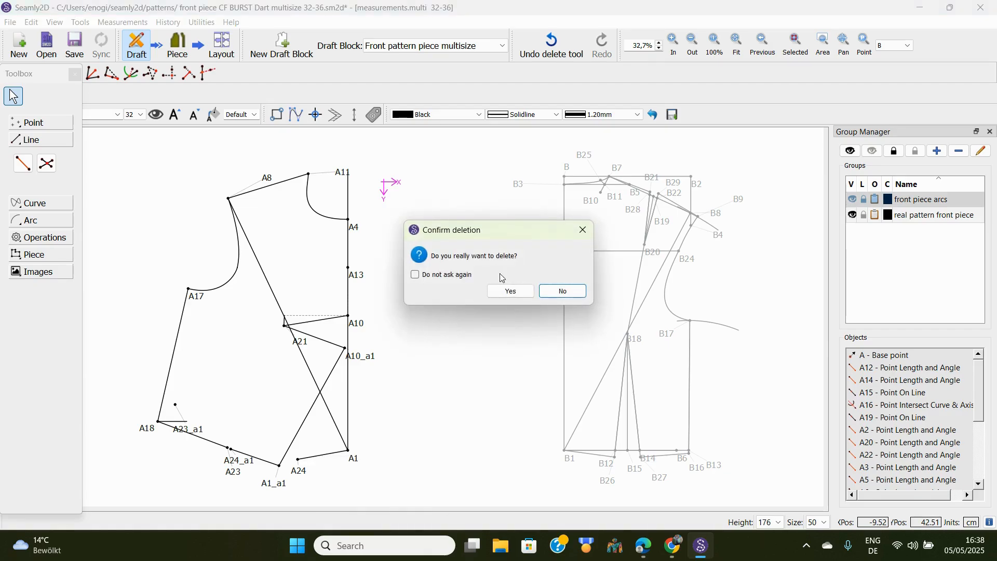
click(511, 292)
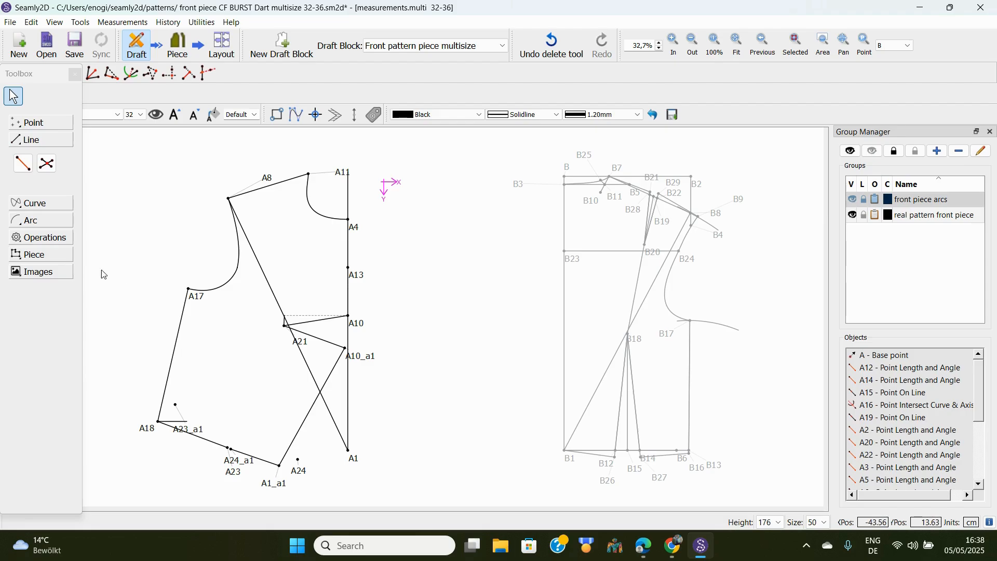
click(51, 240)
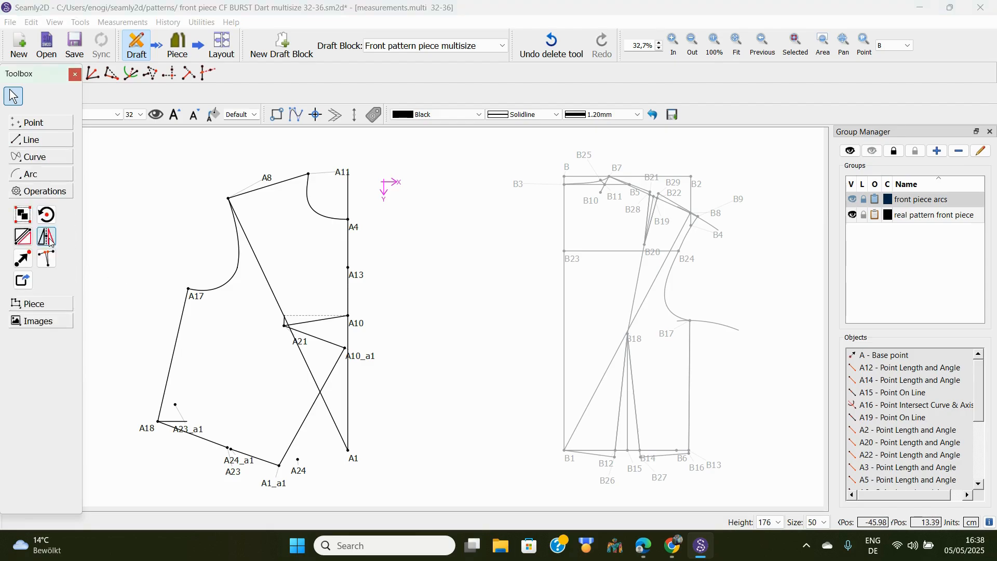
click(34, 306)
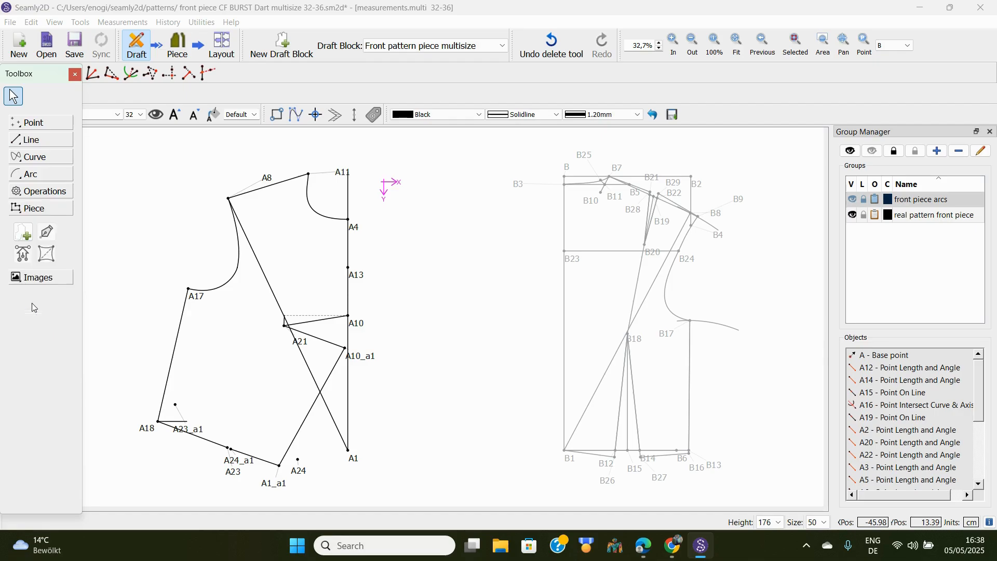
click(23, 232)
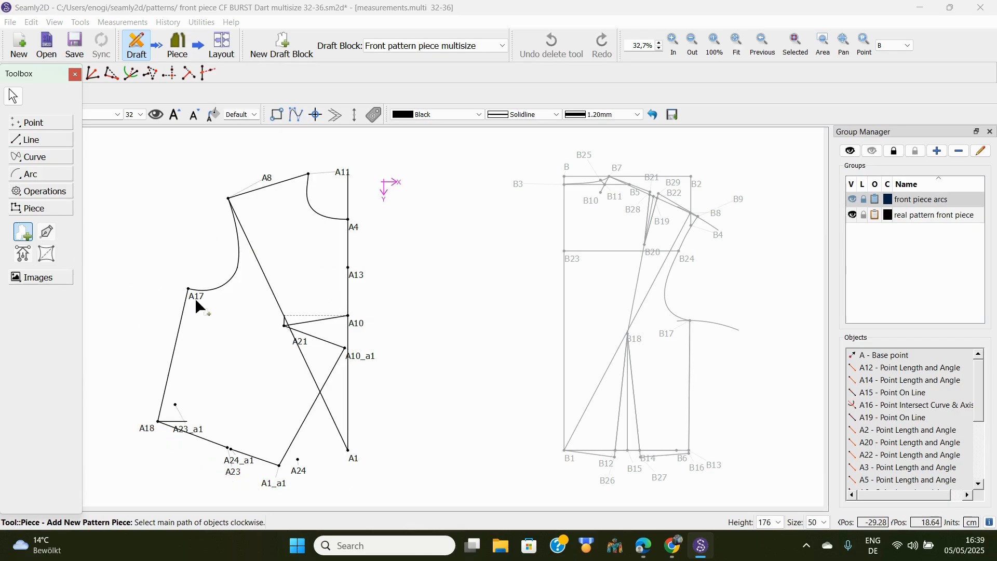
click(222, 286)
click(179, 41)
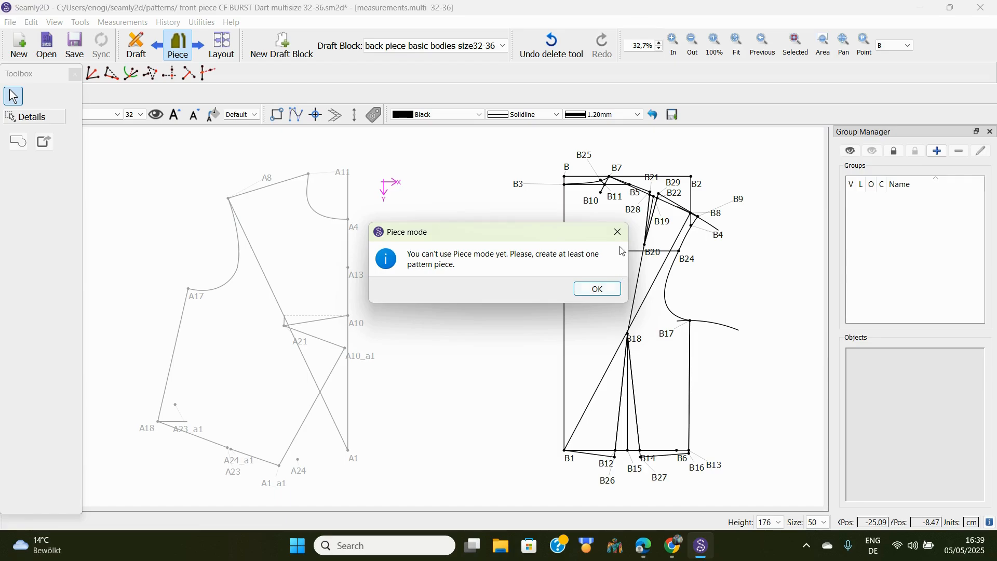
click(598, 290)
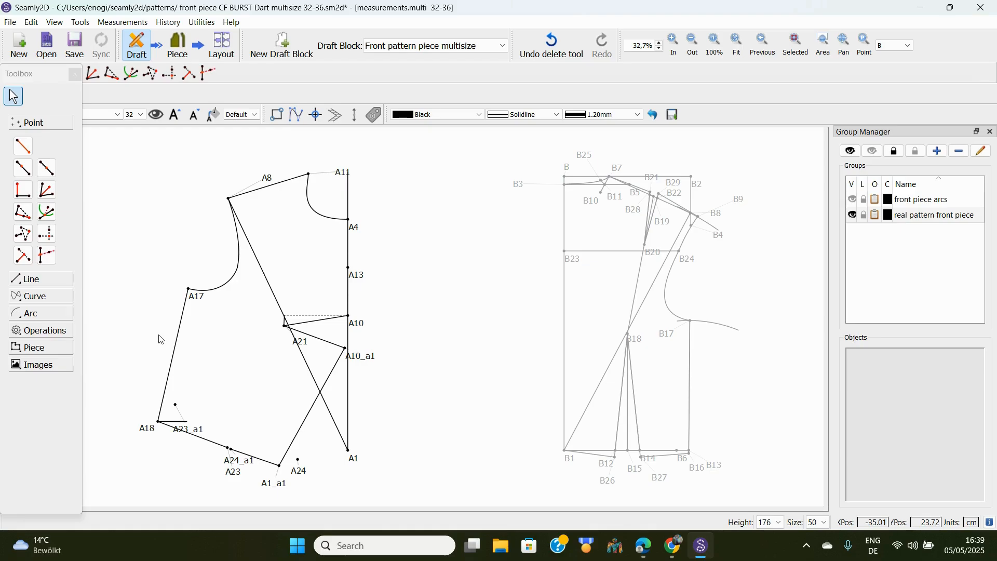
- Start a new pattern piece, tracing its main path clockwise from A1_a1 through A18 and A17 along the armhole curve and shoulder to A11
click(40, 348)
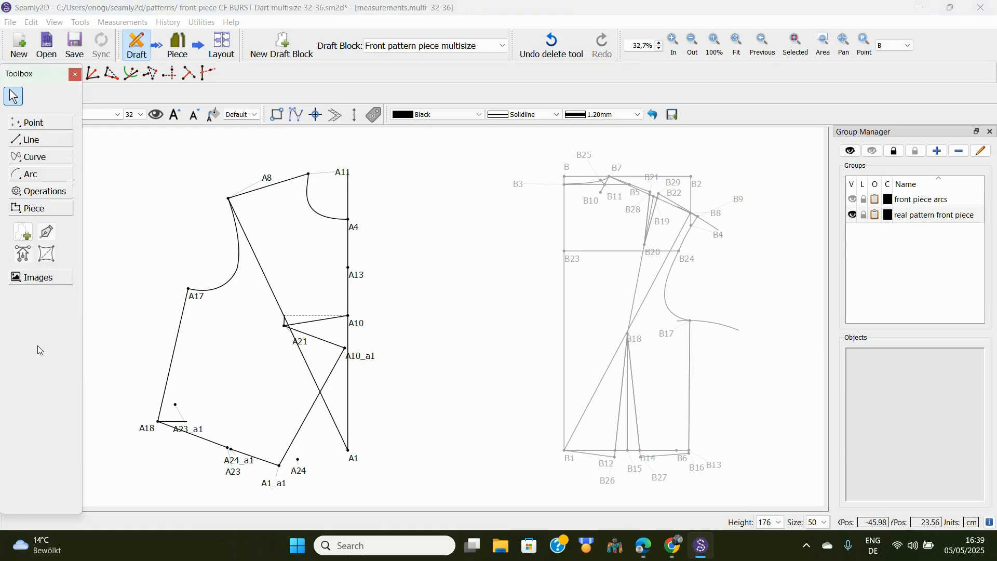
click(23, 231)
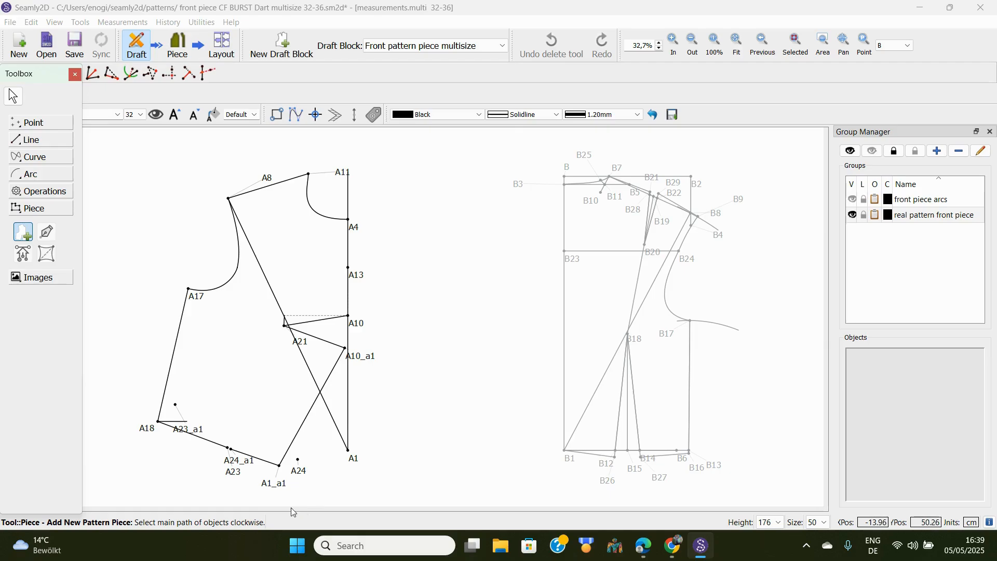
click(274, 484)
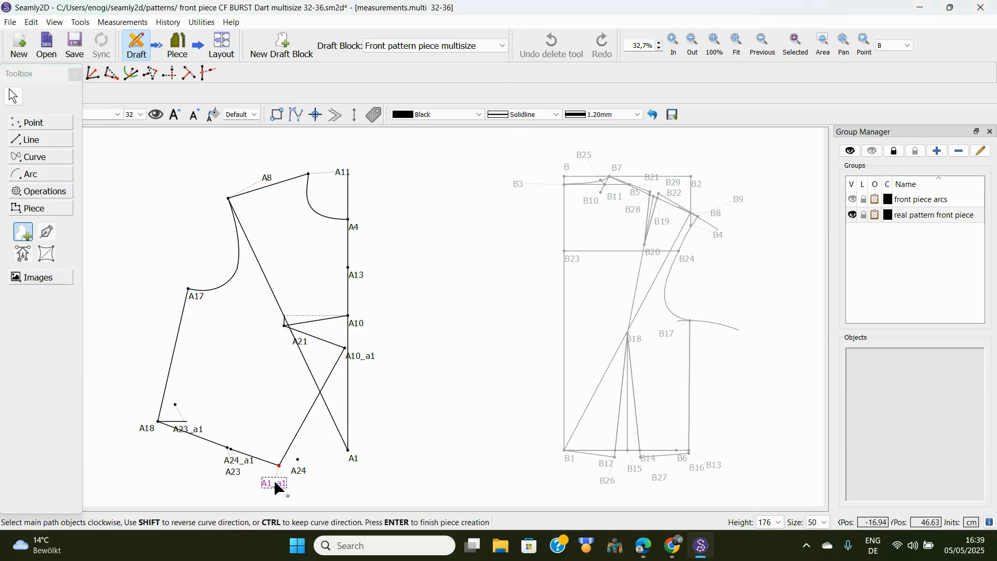
click(149, 427)
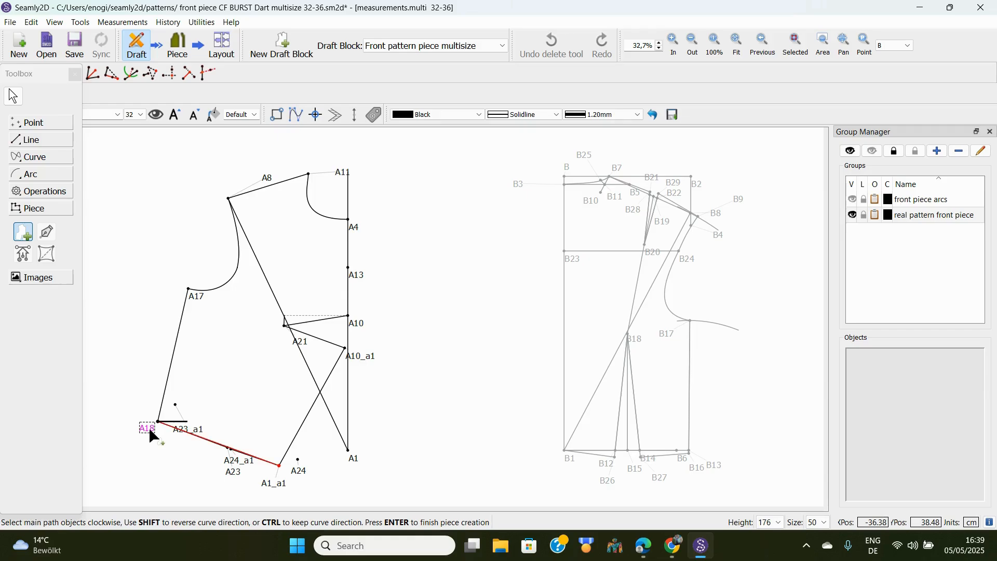
click(195, 294)
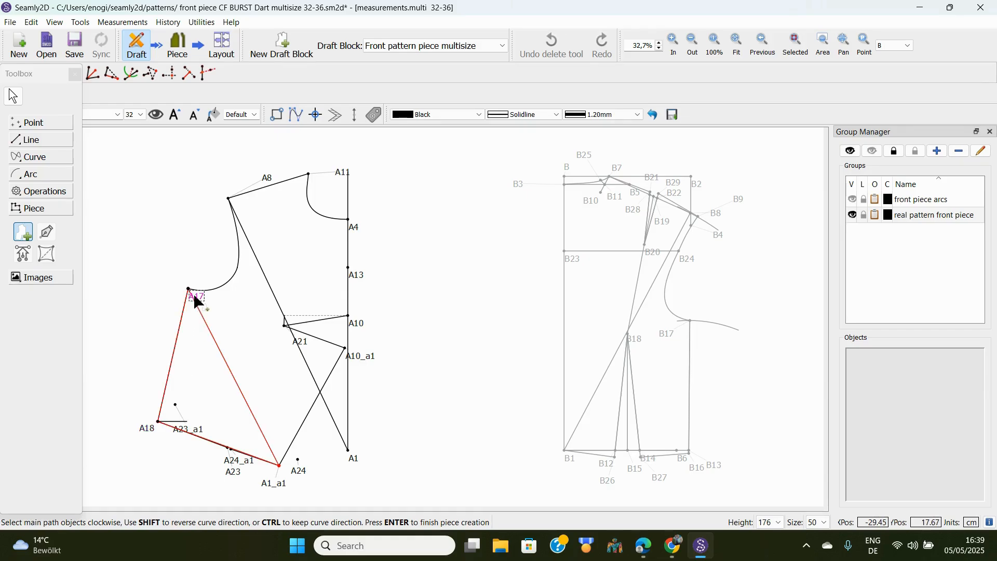
click(228, 285)
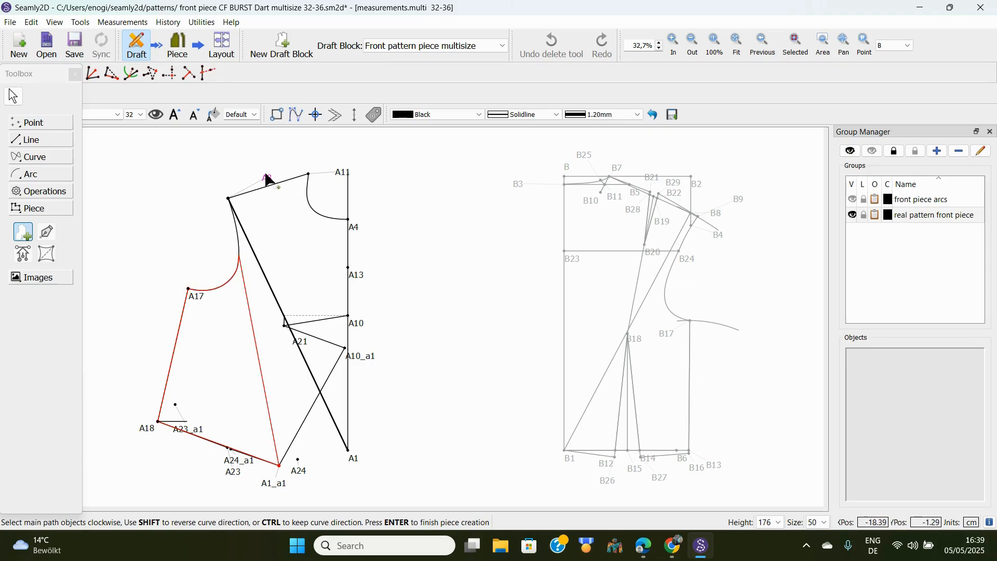
click(338, 170)
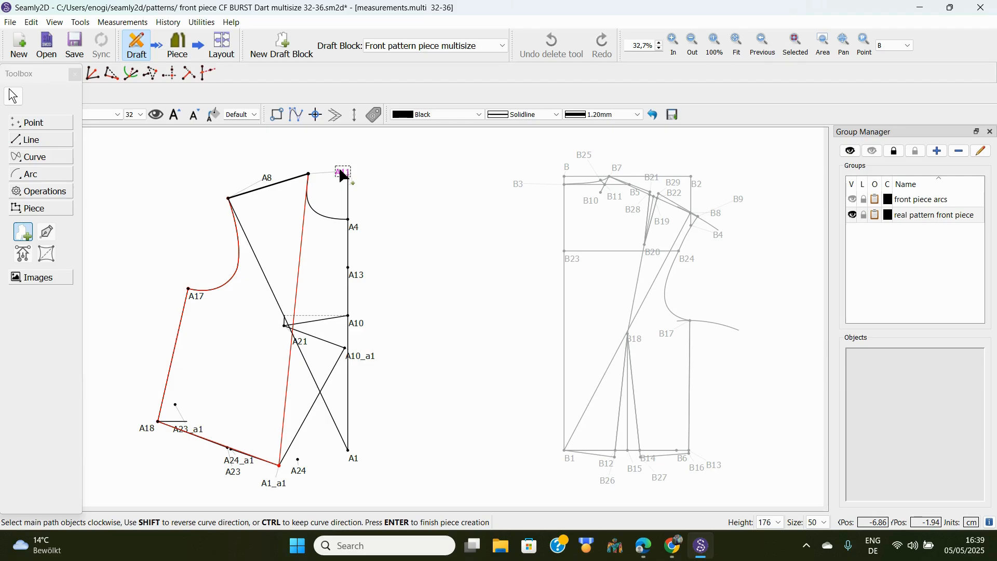
- Continue the piece path along the neckline curve through A13, A10, A21 and A10_a1, and create the piece
click(329, 221)
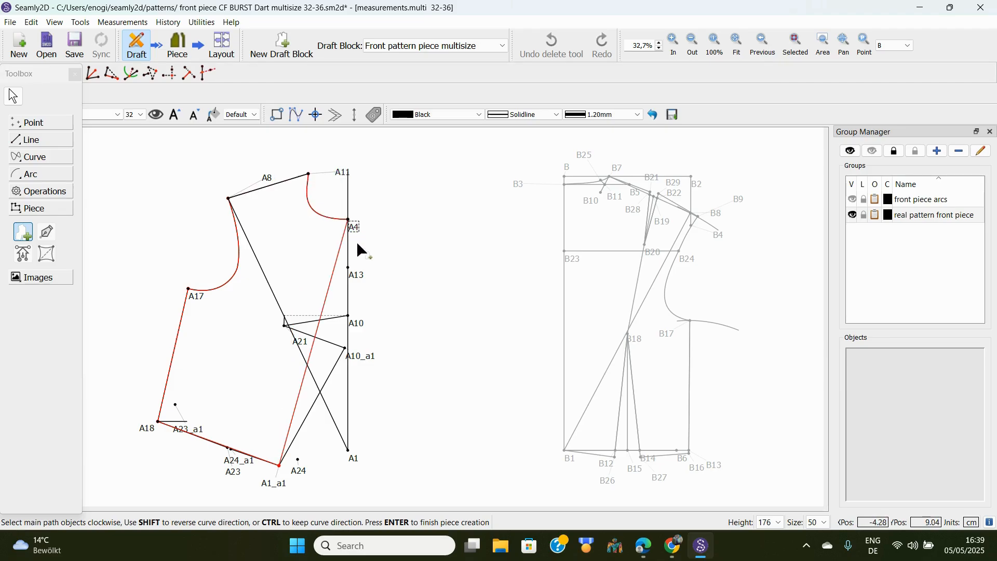
click(361, 270)
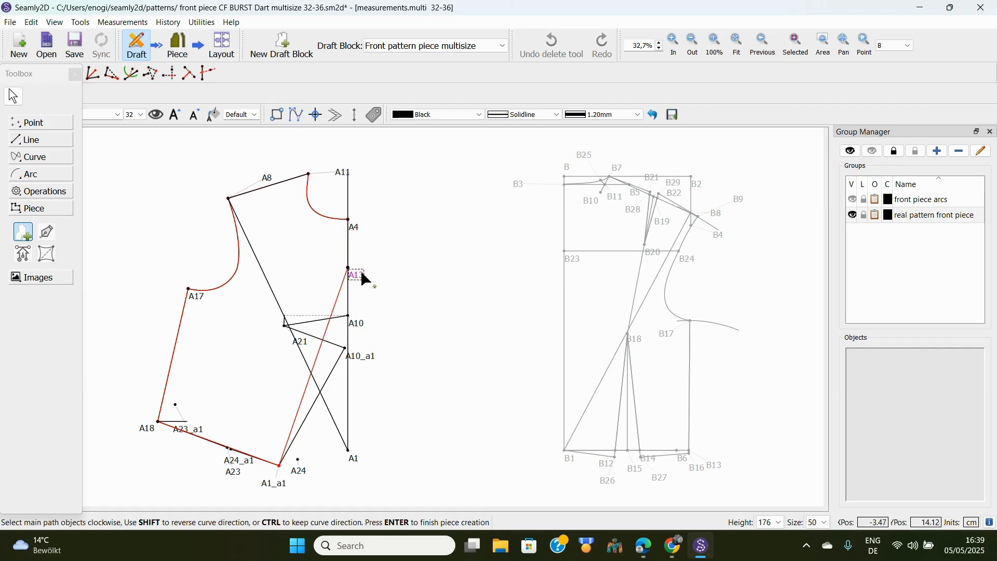
click(359, 322)
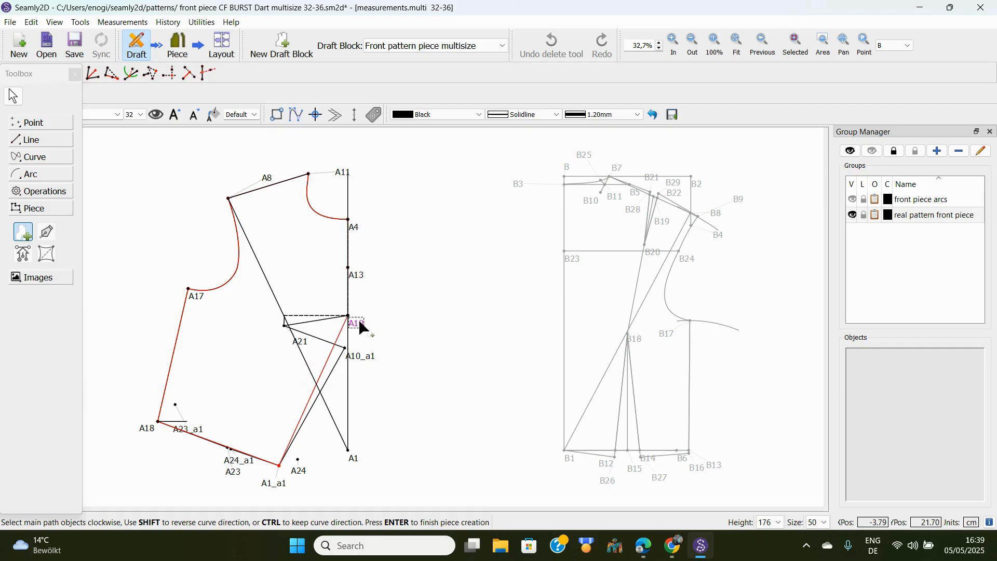
click(299, 341)
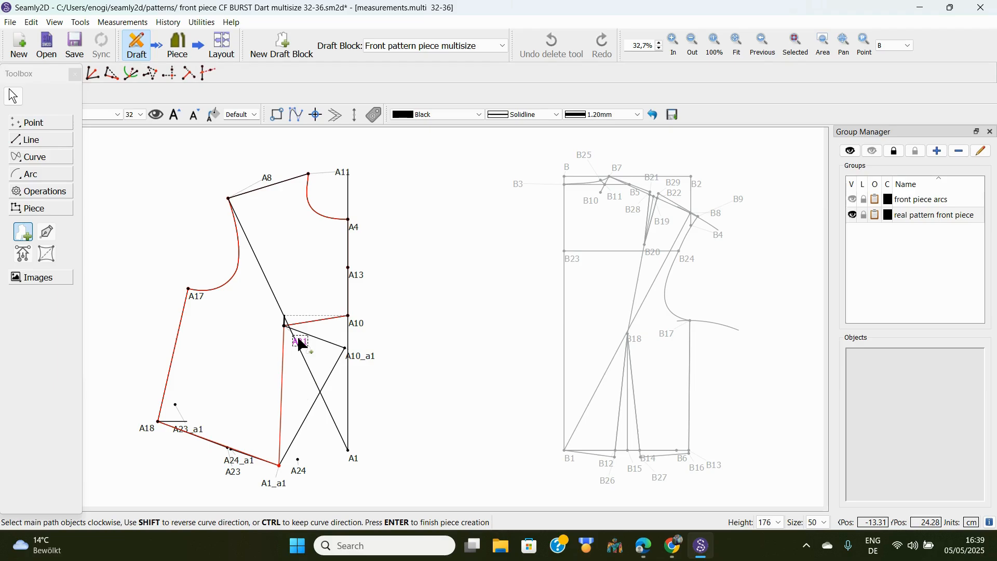
click(357, 359)
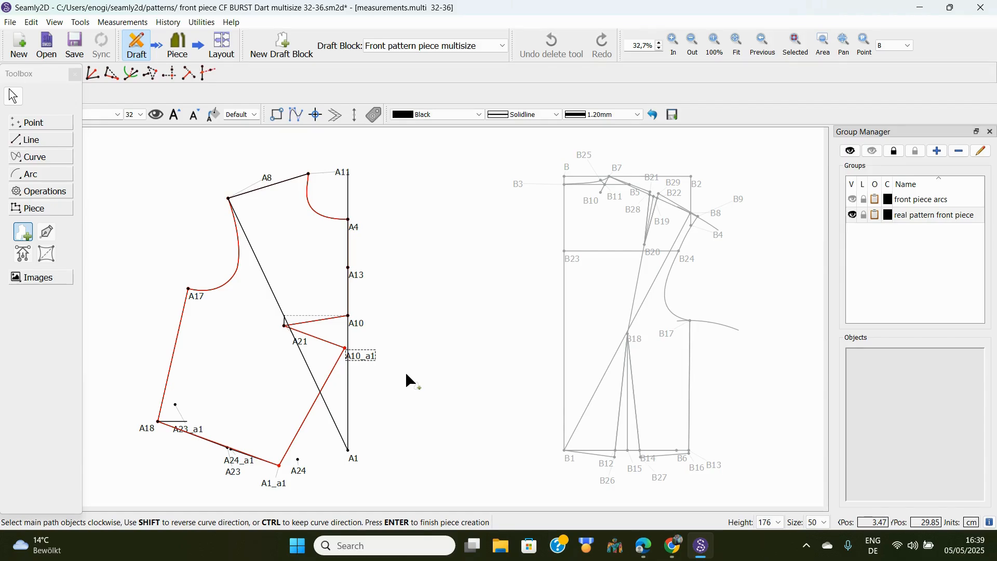
key(Return)
click(506, 447)
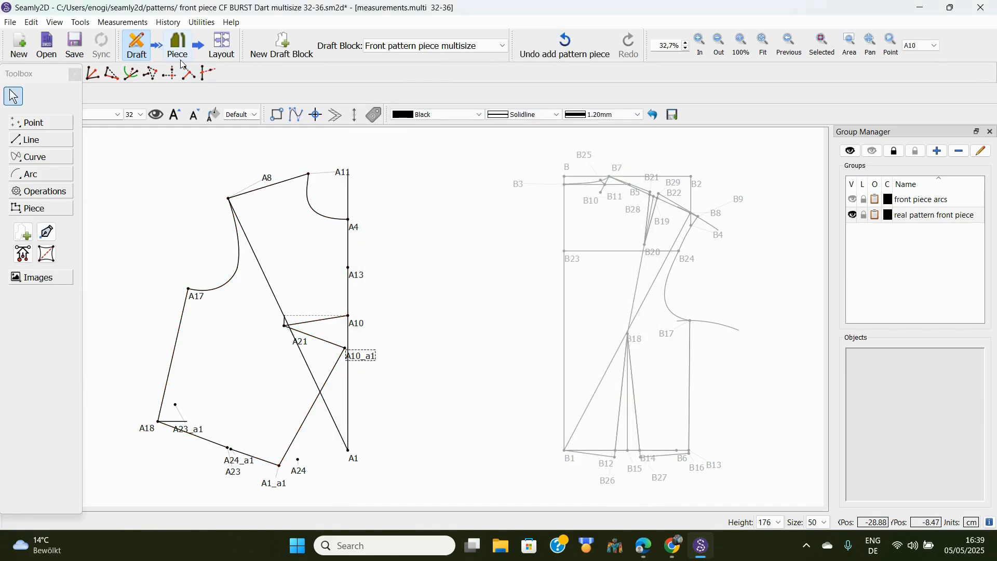
- Examine the new front piece in Piece mode and return to the draft
click(180, 43)
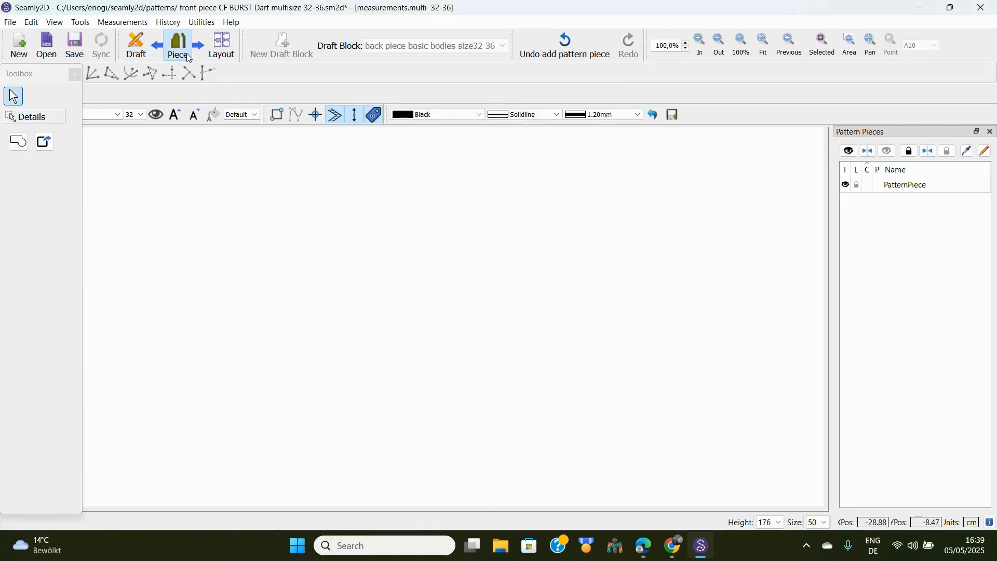
click(774, 52)
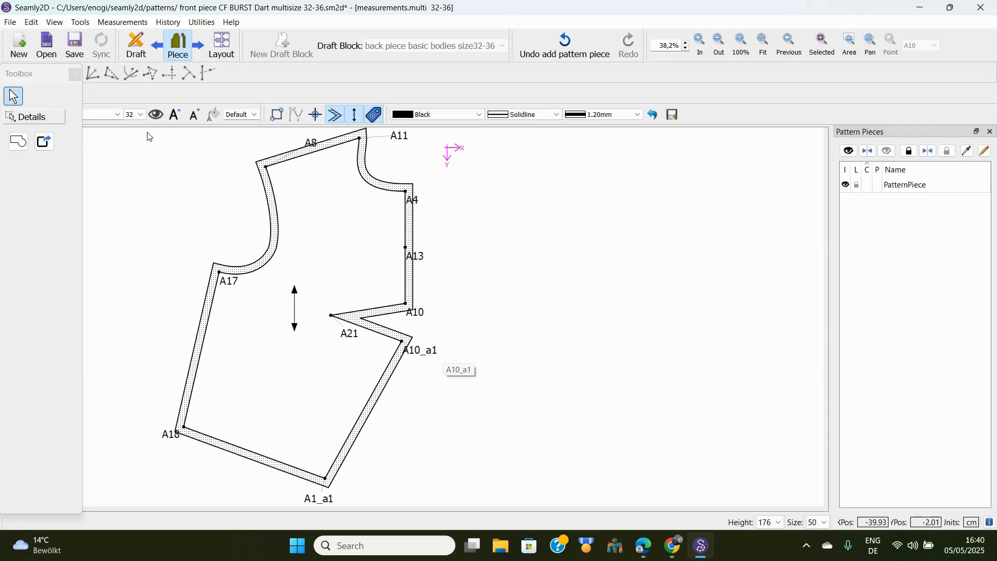
click(137, 54)
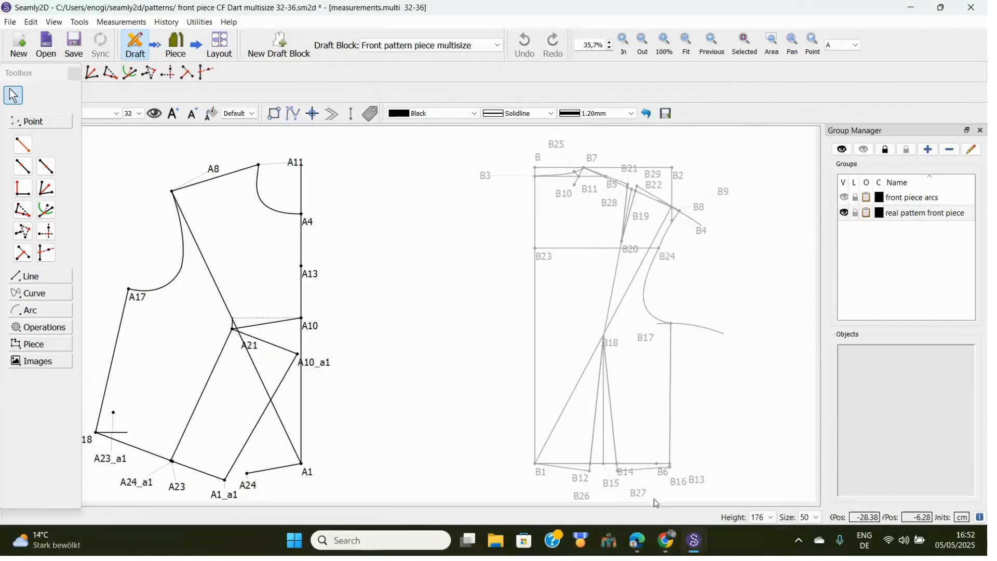
- Switch to the drafting window with the unrotated front bodice, and consult the Mid-Shoulder Dart diagrams in the patternmaking PDF in the browser
mouse_move(707, 554)
click(746, 488)
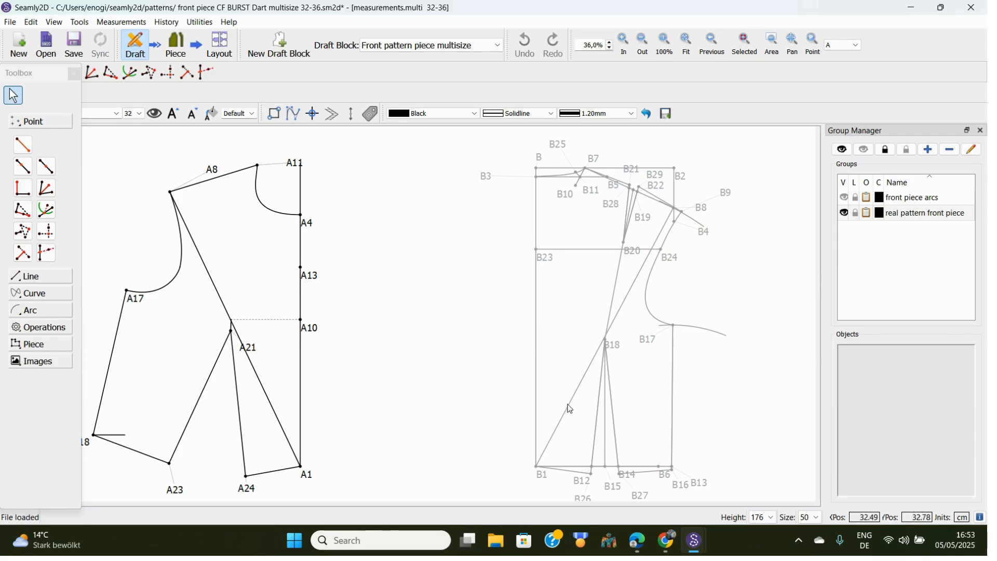
click(639, 543)
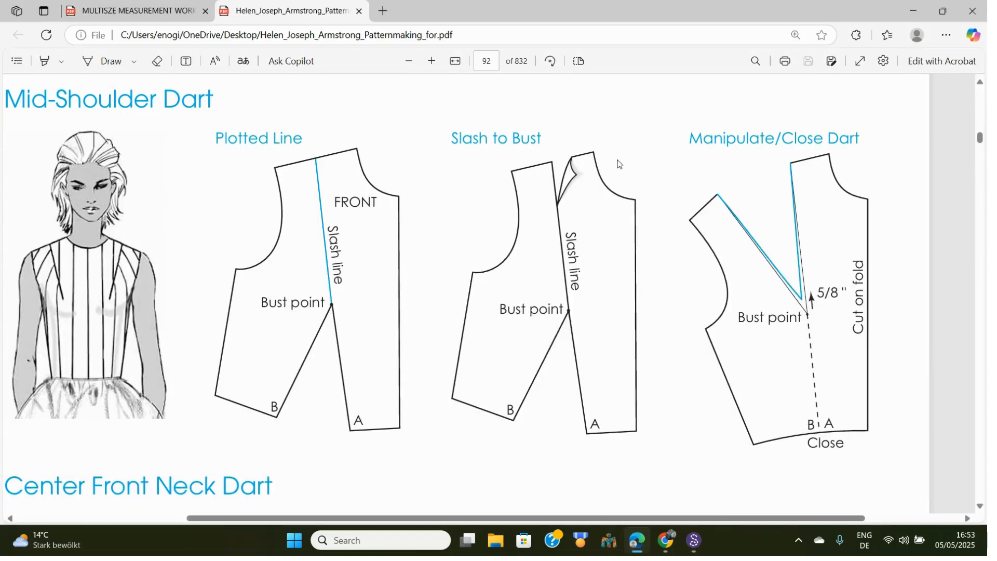
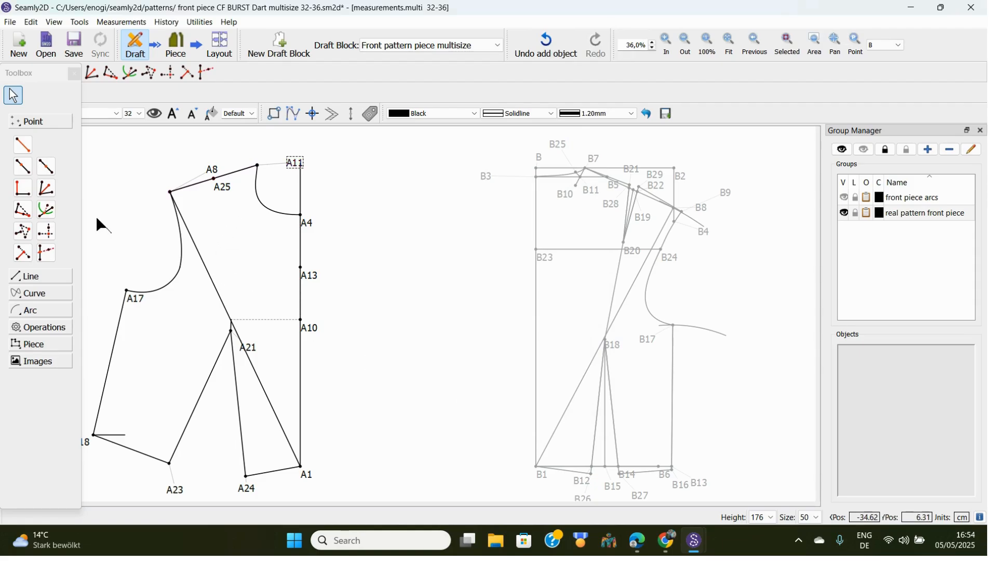
- Draw a line from shoulder point A25 to bust point A21
click(29, 280)
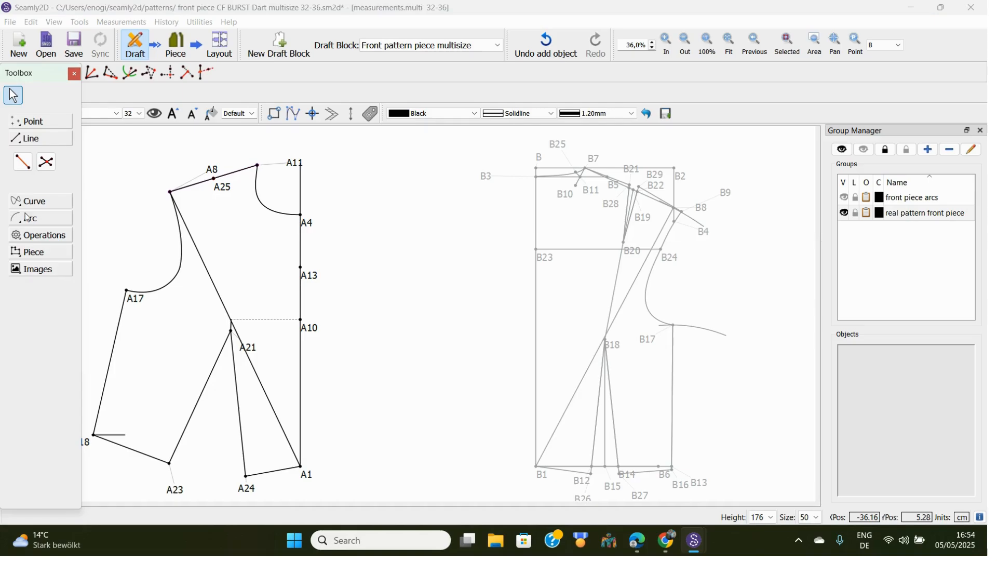
click(23, 162)
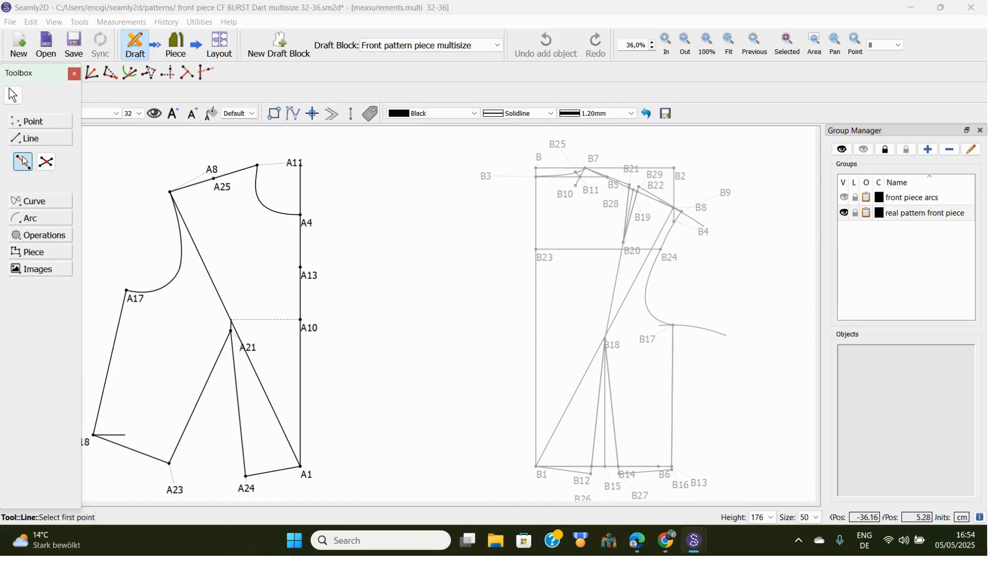
click(225, 184)
click(253, 359)
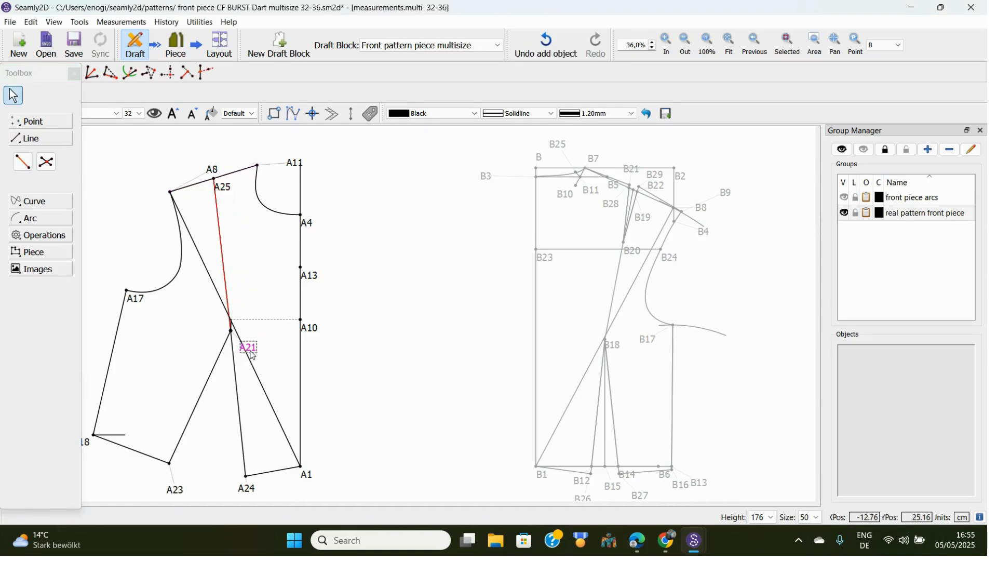
click(391, 295)
- Rotate points A8, A25, A17, A18, A23 and A24 about bust point A21 by 30.3023°, using the suffix _a1
click(65, 237)
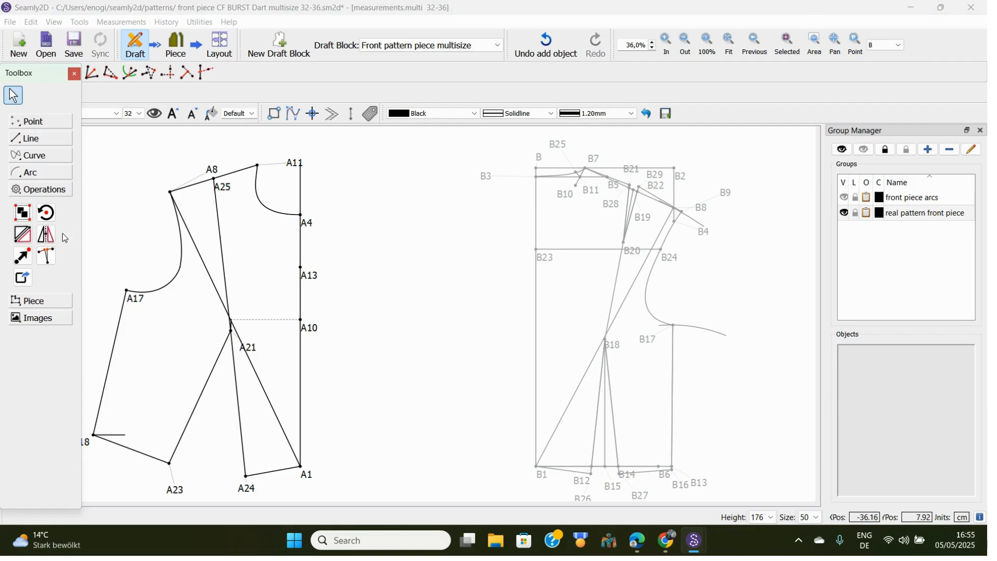
click(47, 215)
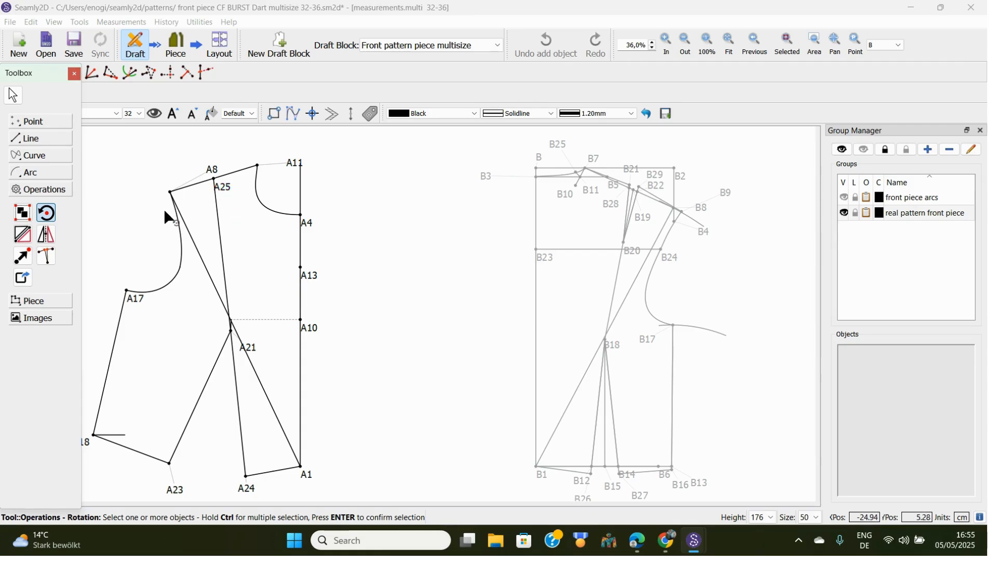
click(224, 188)
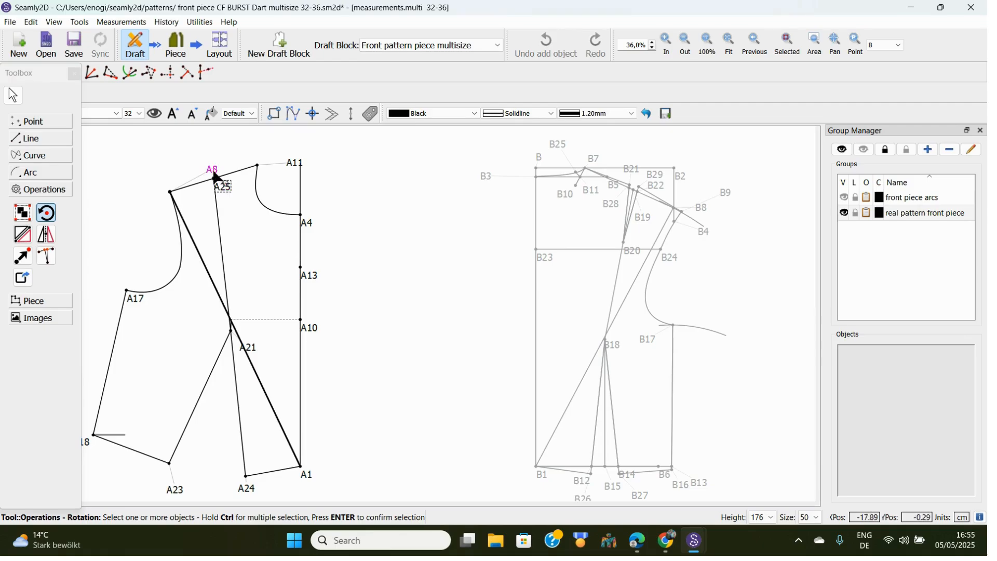
click(215, 175)
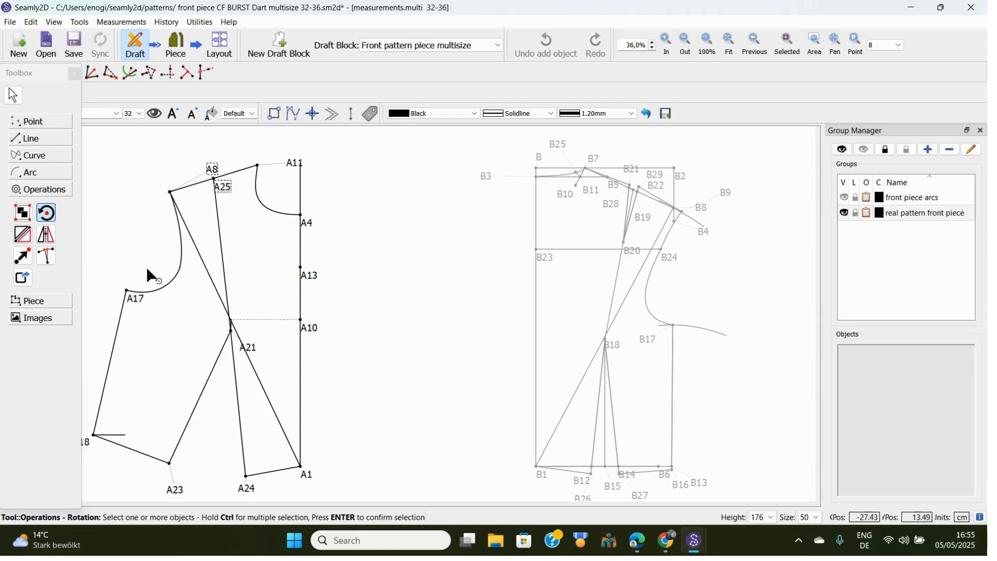
click(139, 297)
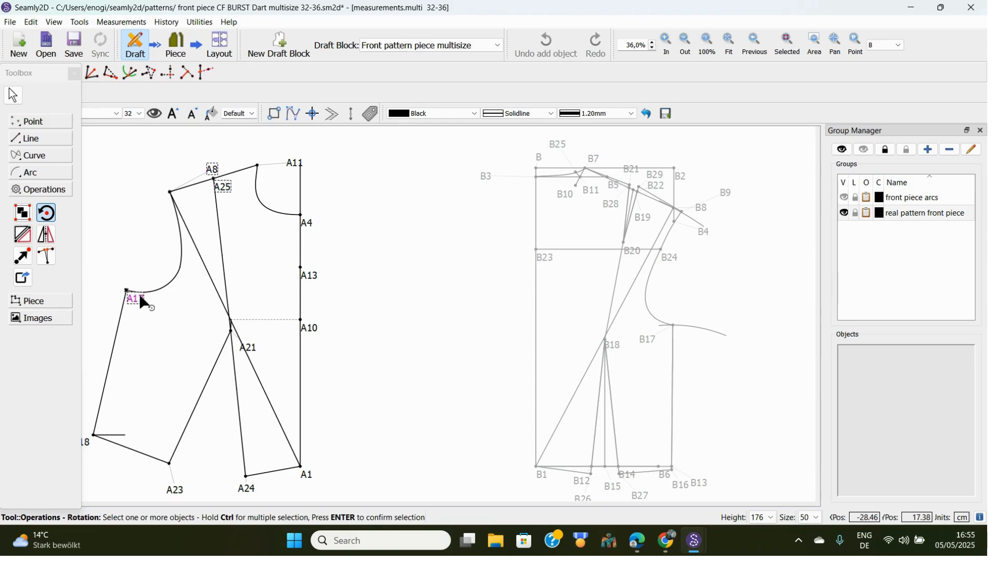
click(88, 444)
click(175, 494)
click(248, 486)
key(Return)
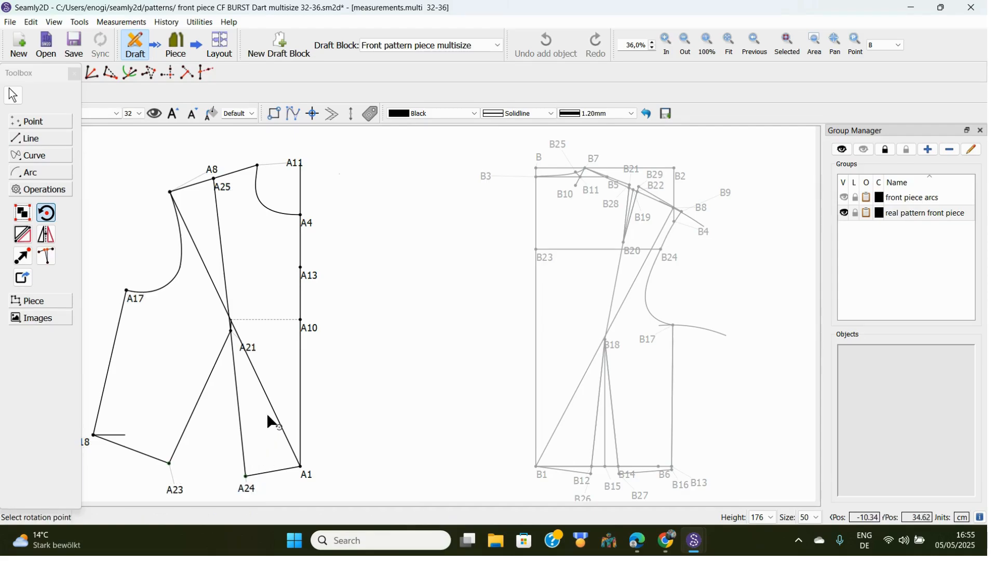
click(248, 347)
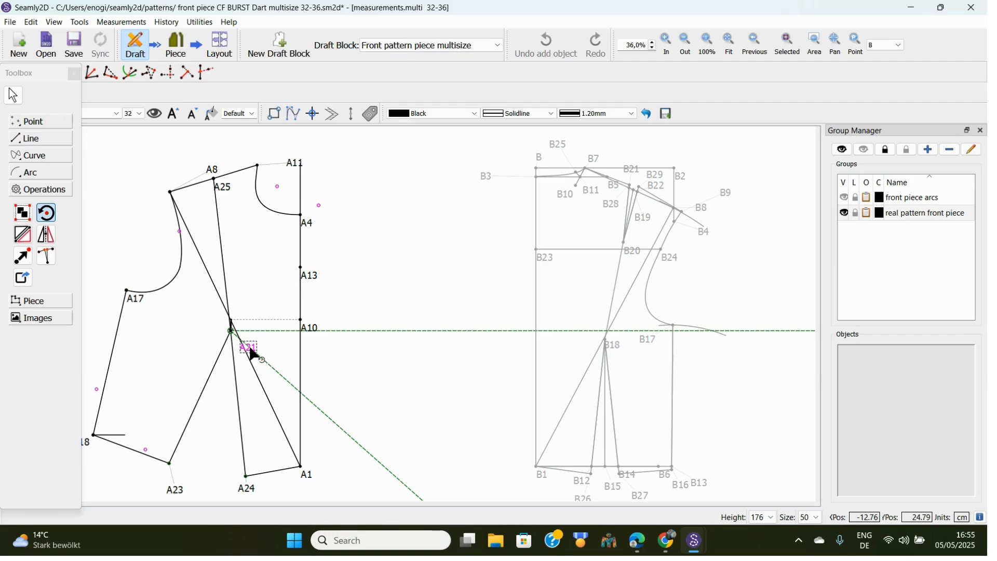
click(300, 289)
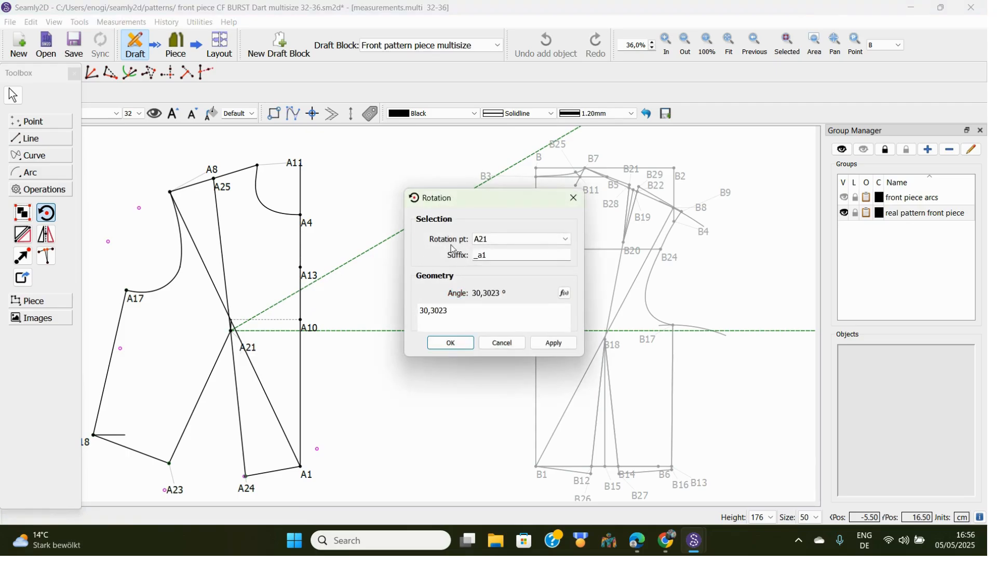
click(451, 345)
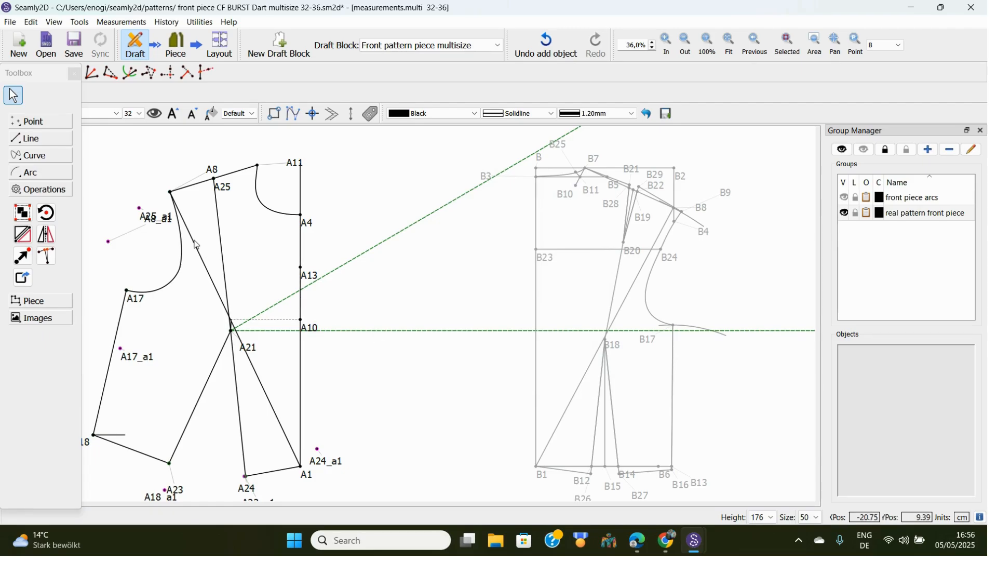
- Separate the A8_a1 label from the A25_a1 label and draw a line from A25_a1 to bust point A21
drag(162, 224, 118, 218)
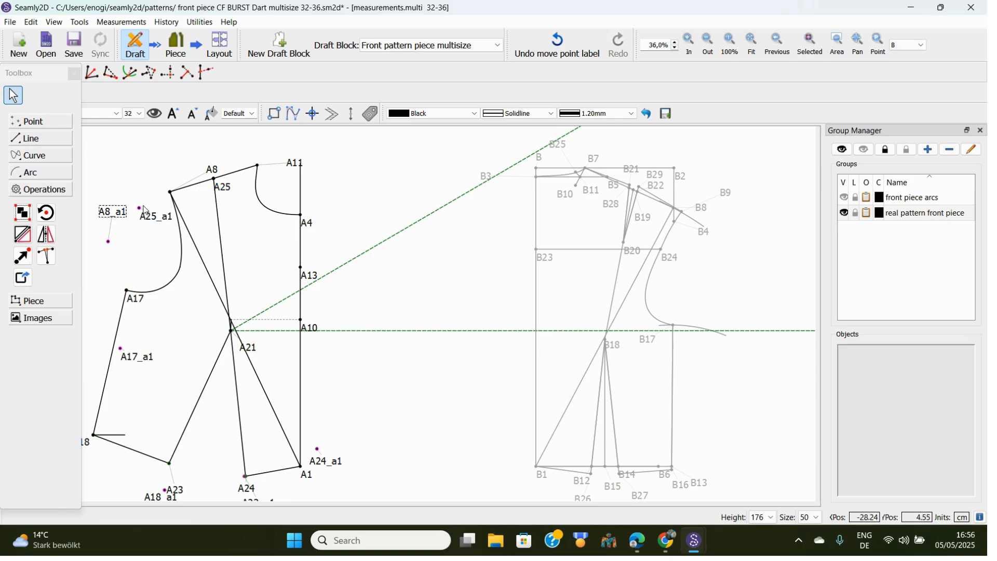
click(42, 140)
click(23, 162)
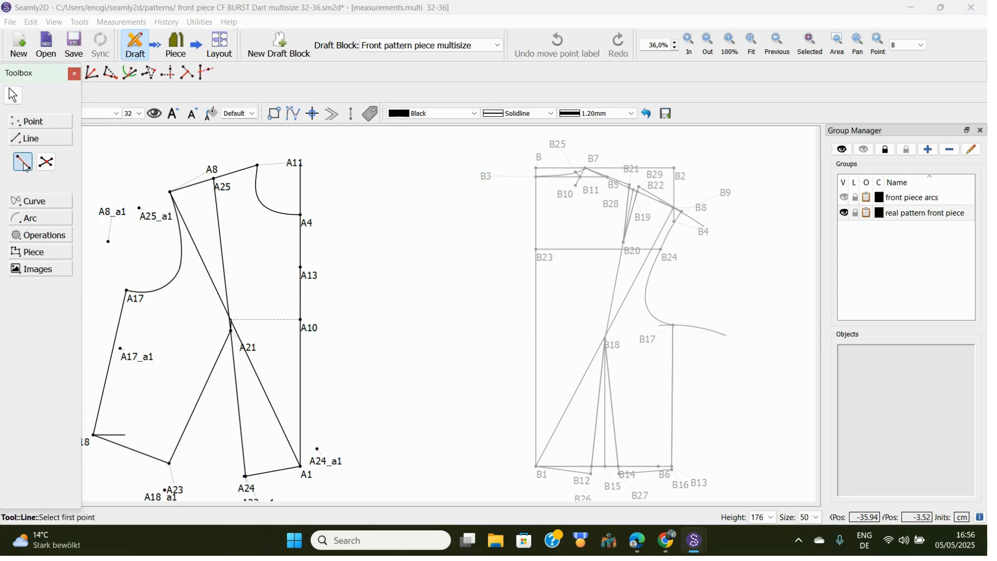
click(150, 222)
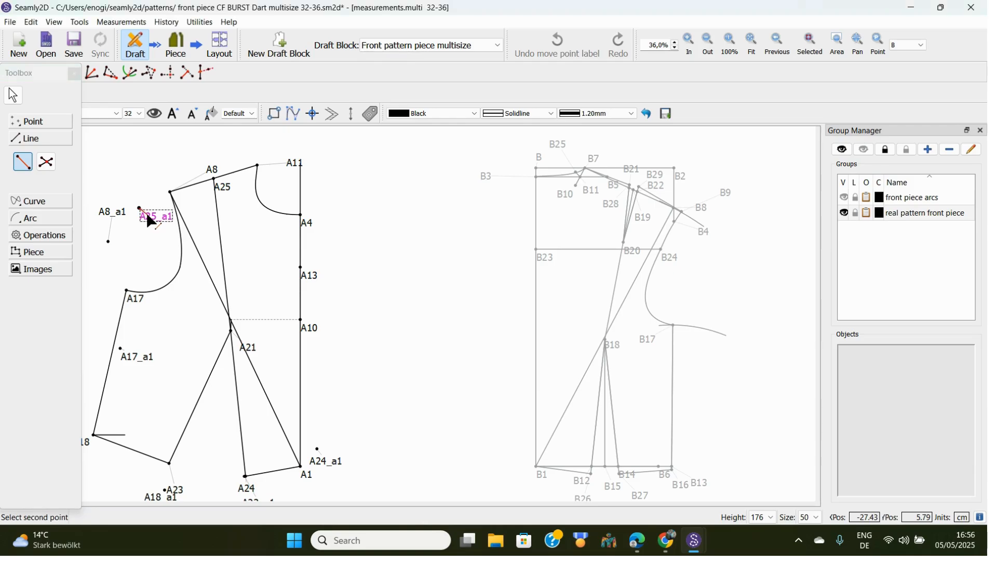
click(252, 352)
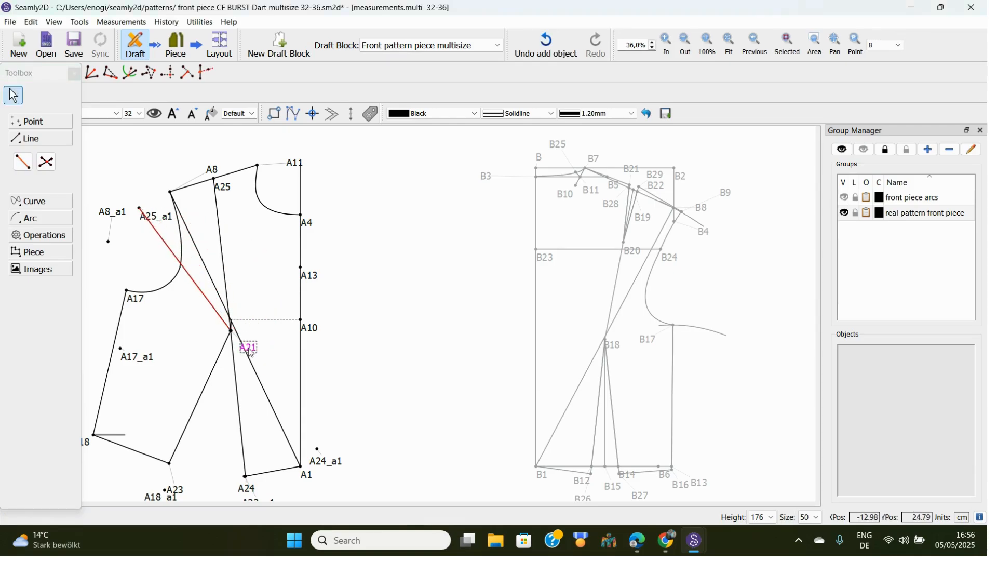
- Shift the A8_a1 label away from its point and draw the rotated shoulder line from A25_a1 to A8_a1
drag(112, 221, 92, 242)
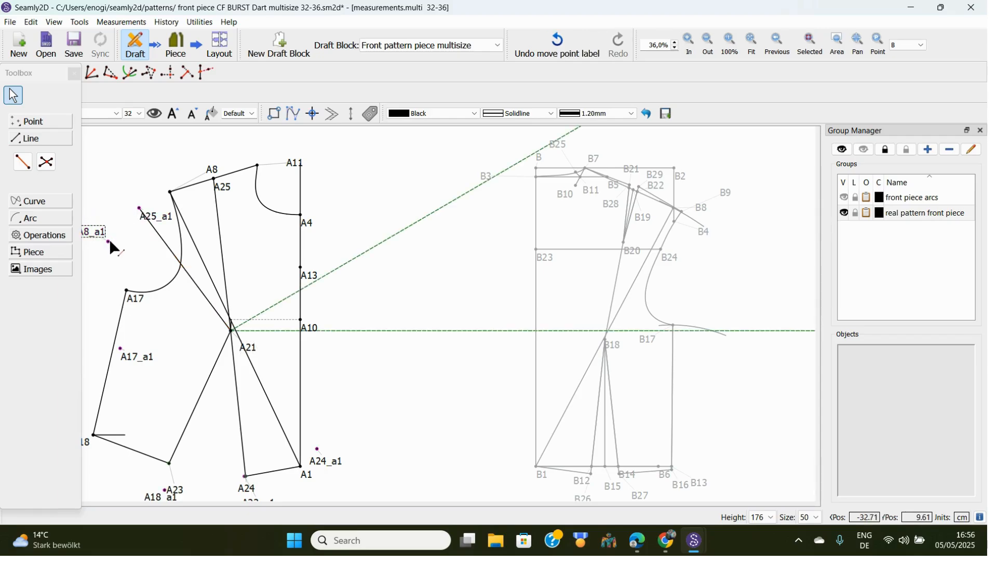
click(387, 155)
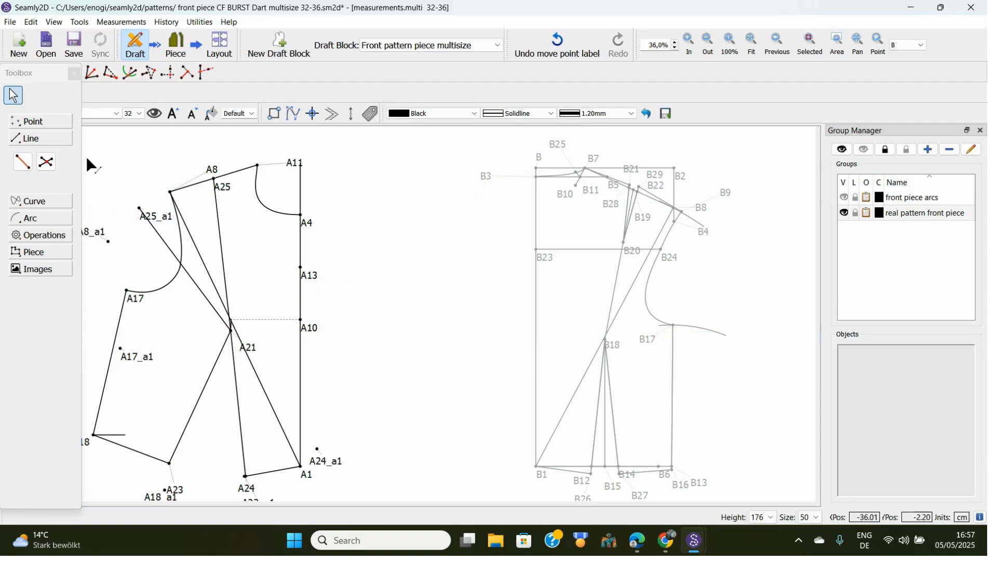
click(24, 162)
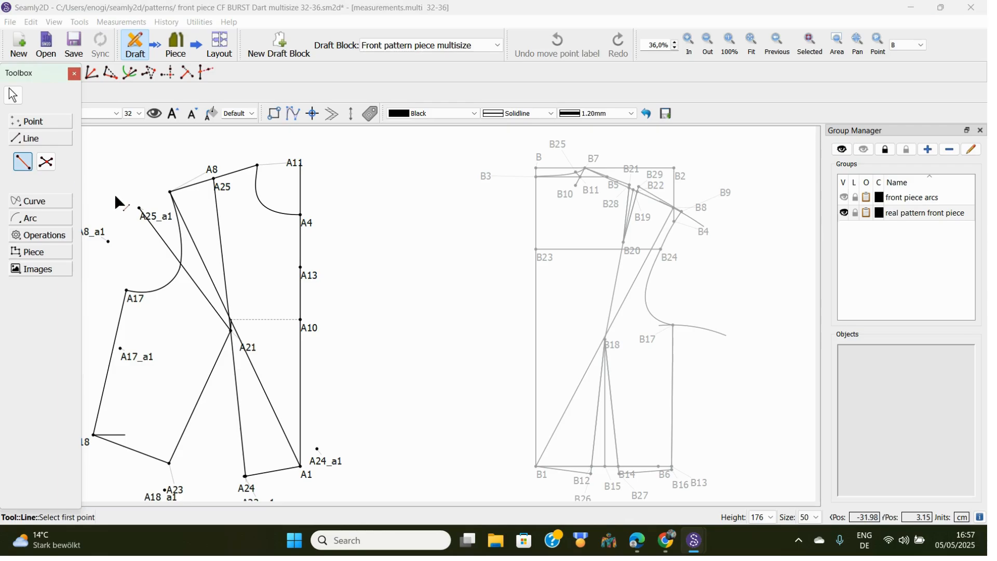
click(140, 210)
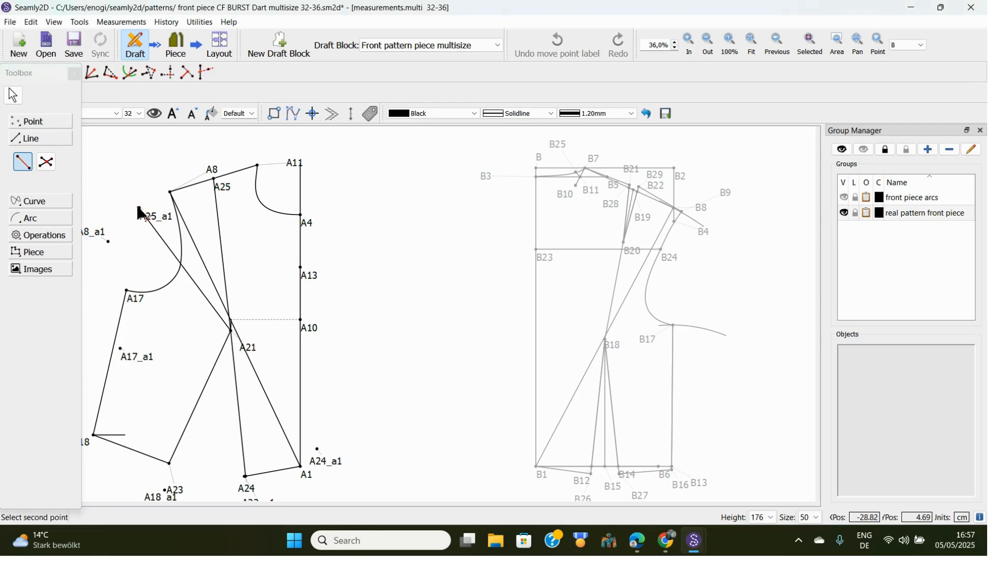
click(91, 235)
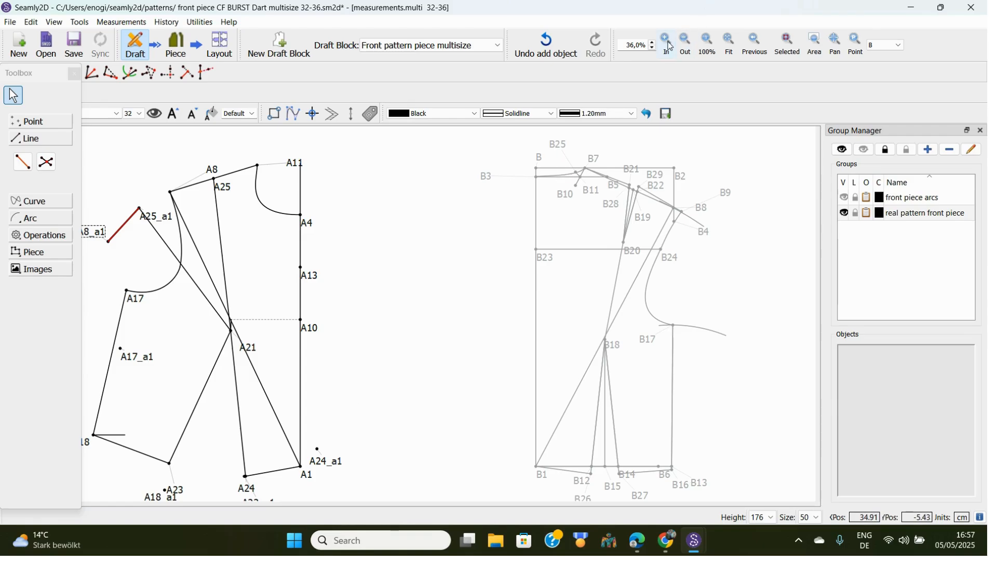
- Reposition the labels of A23_a1, A18_a1 and A17_a1 so they stand clear of the neighbouring labels and lines
click(691, 44)
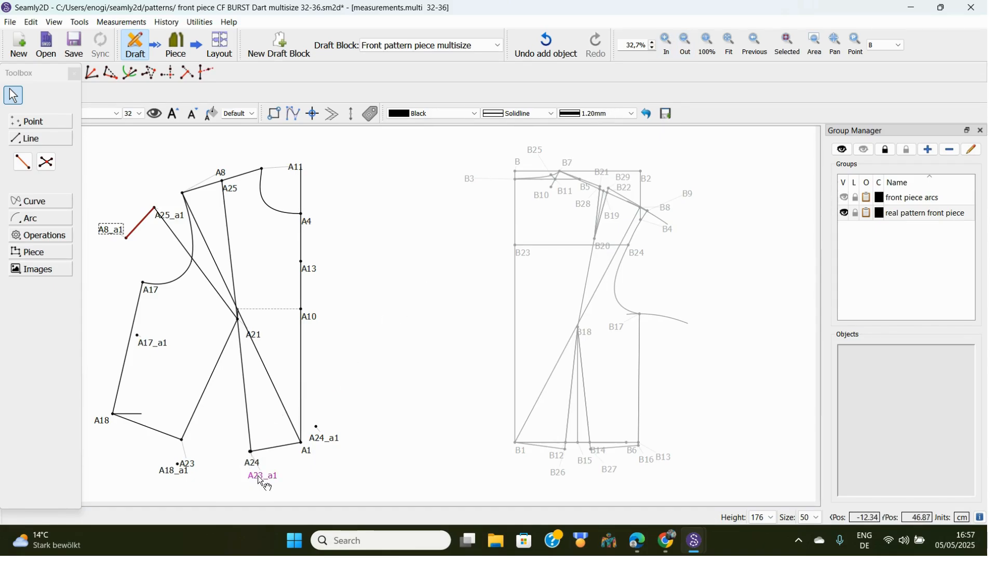
drag(259, 479, 274, 485)
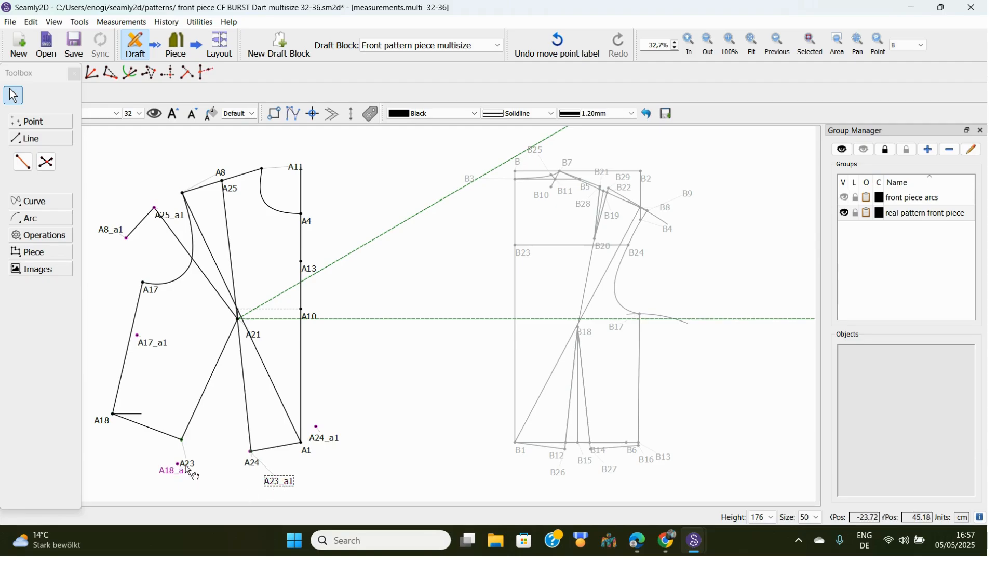
ctrl+scroll(188, 470, up, 1)
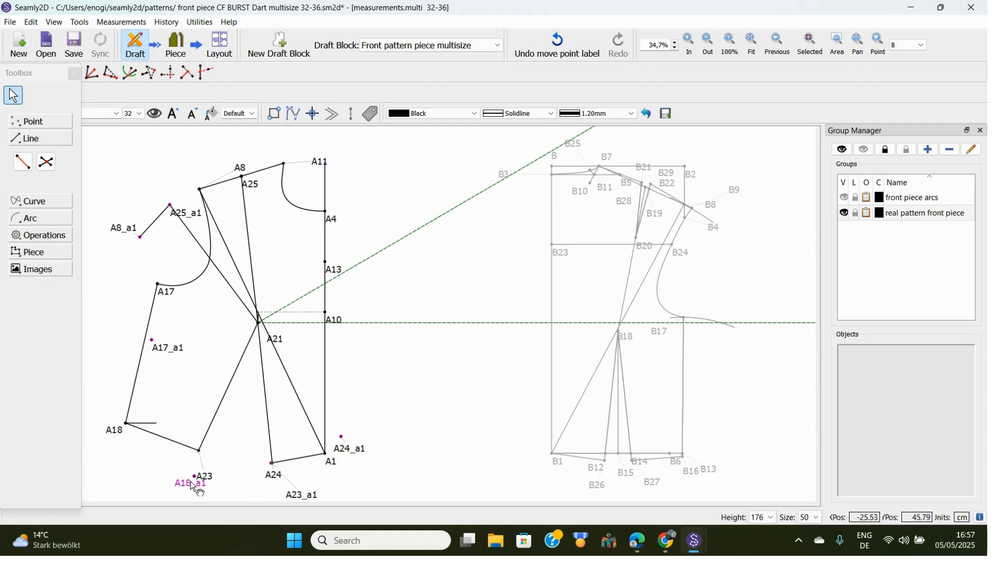
drag(196, 489, 168, 478)
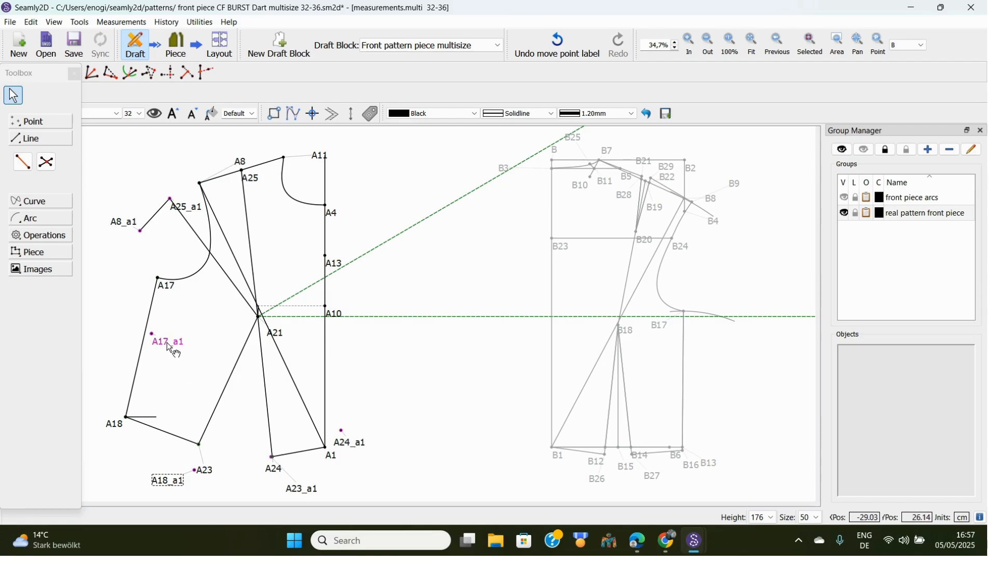
drag(167, 341, 160, 360)
- Draw an interactive curve from A8_a1 to A17_a1 and bend it inward into the rotated armhole shape
click(40, 202)
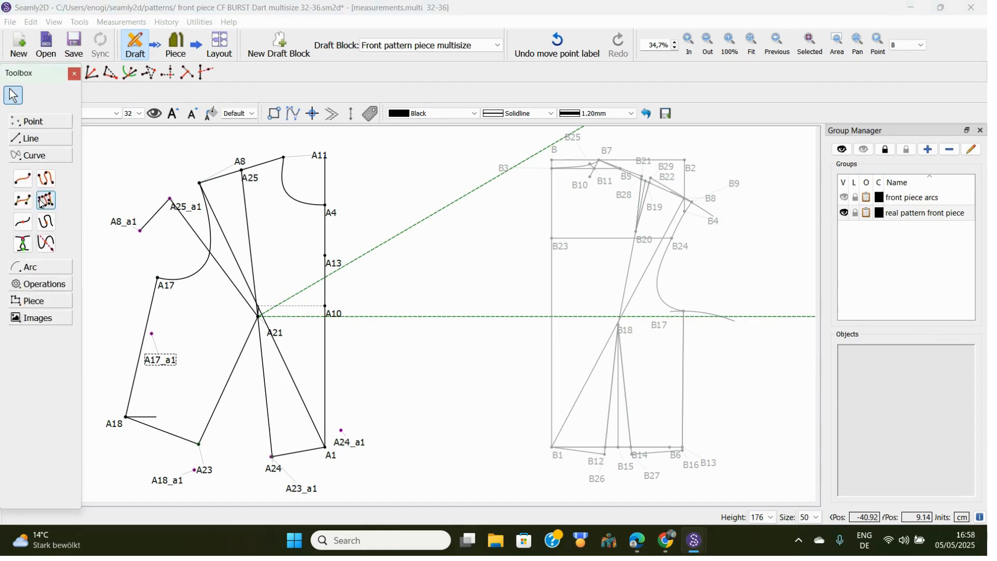
click(22, 179)
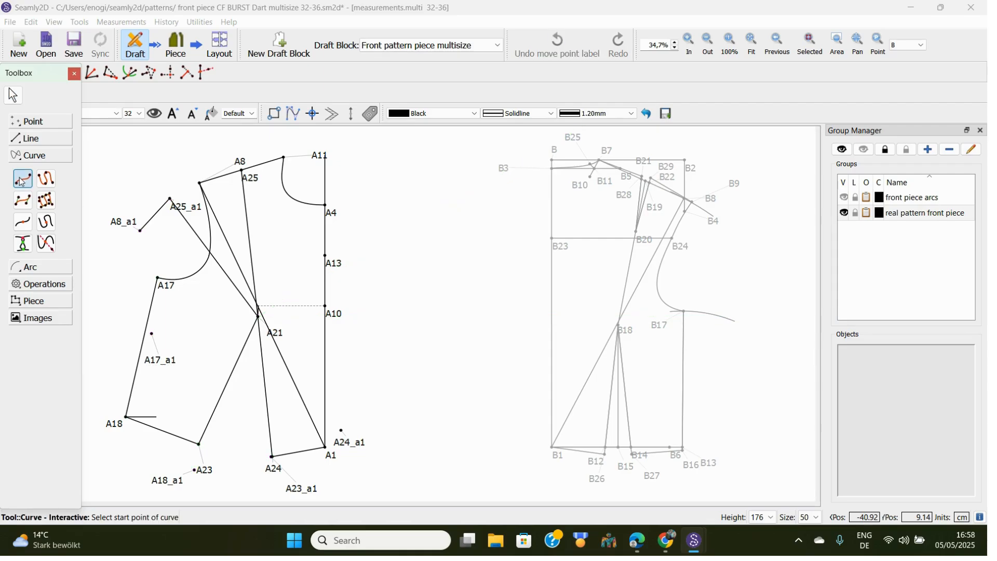
click(121, 226)
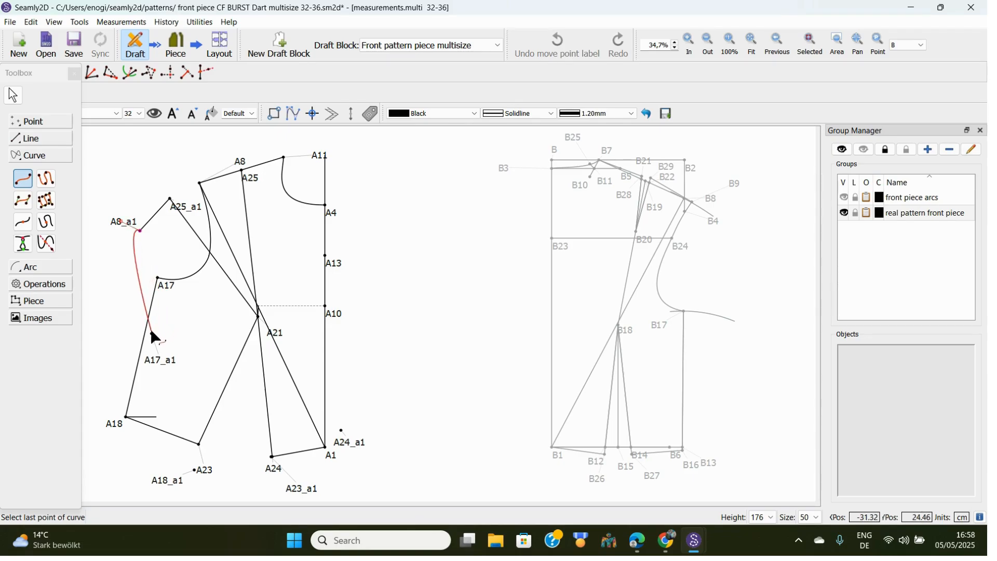
click(160, 358)
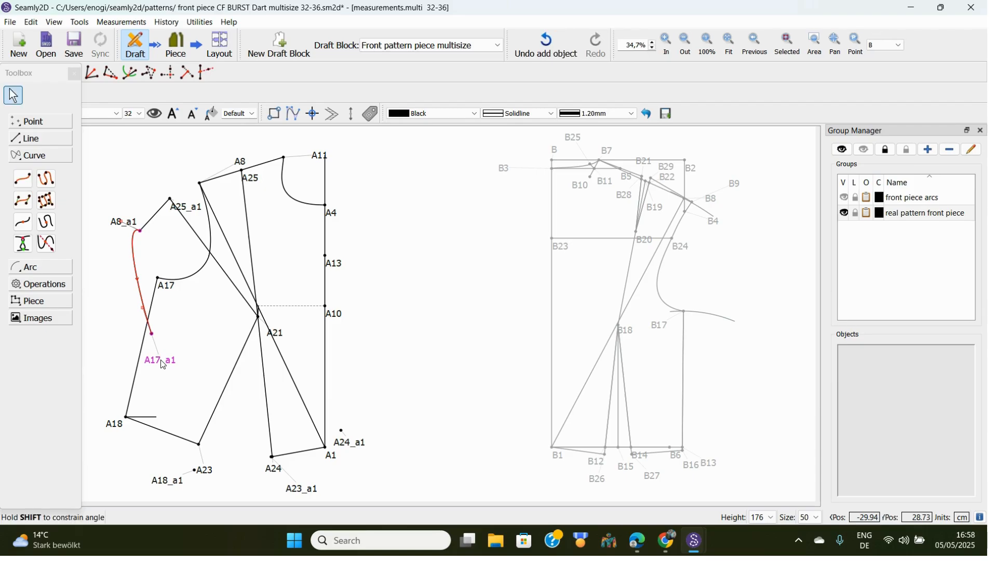
drag(143, 309, 225, 321)
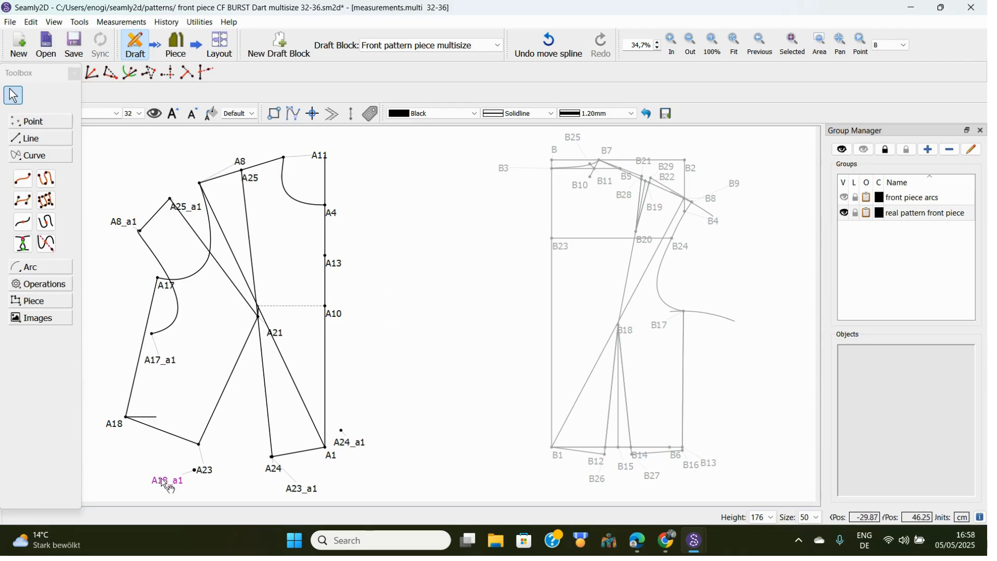
- Draw the rotated side seam as a line from A17_a1 to A18_a1
mouse_move(161, 478)
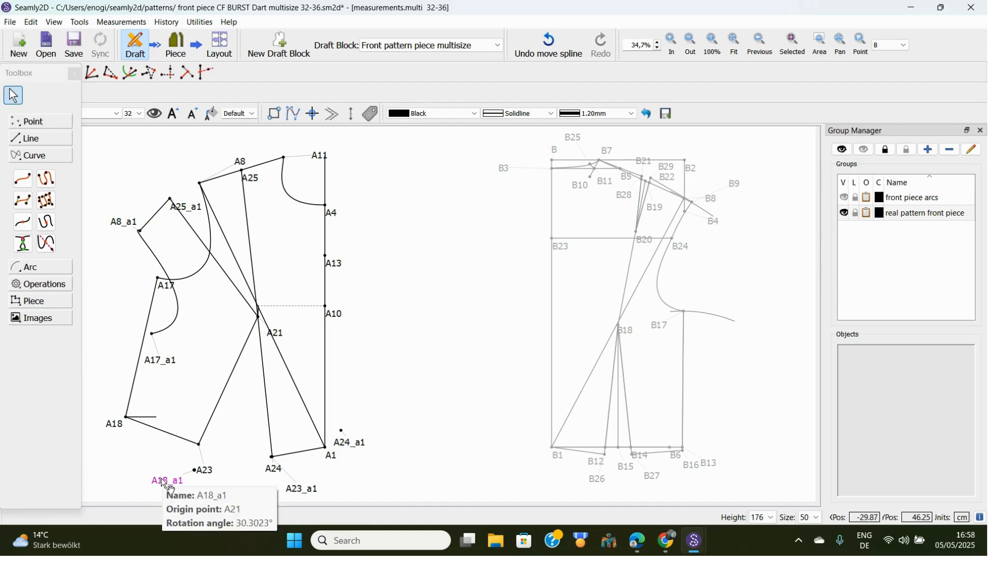
click(31, 139)
click(22, 163)
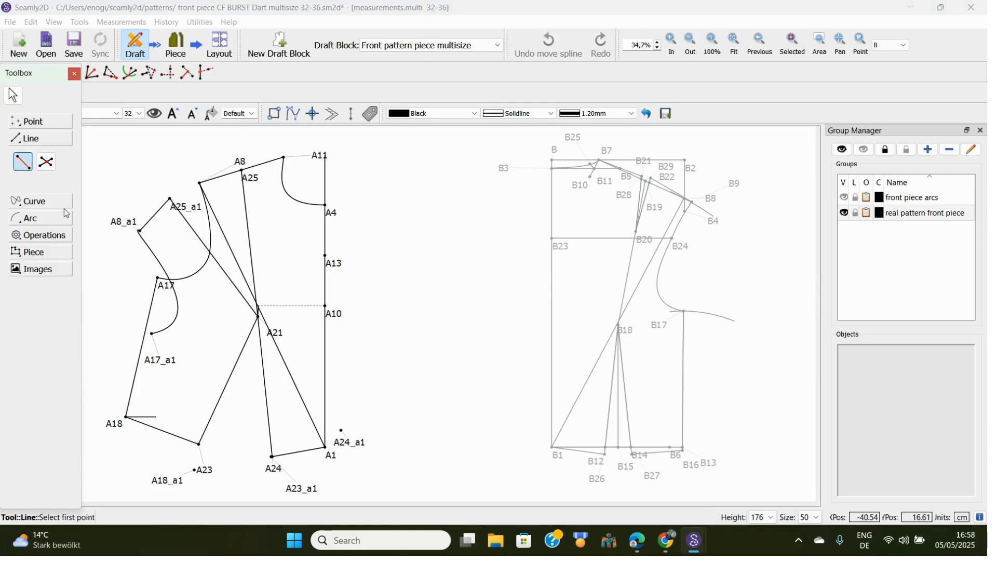
click(161, 363)
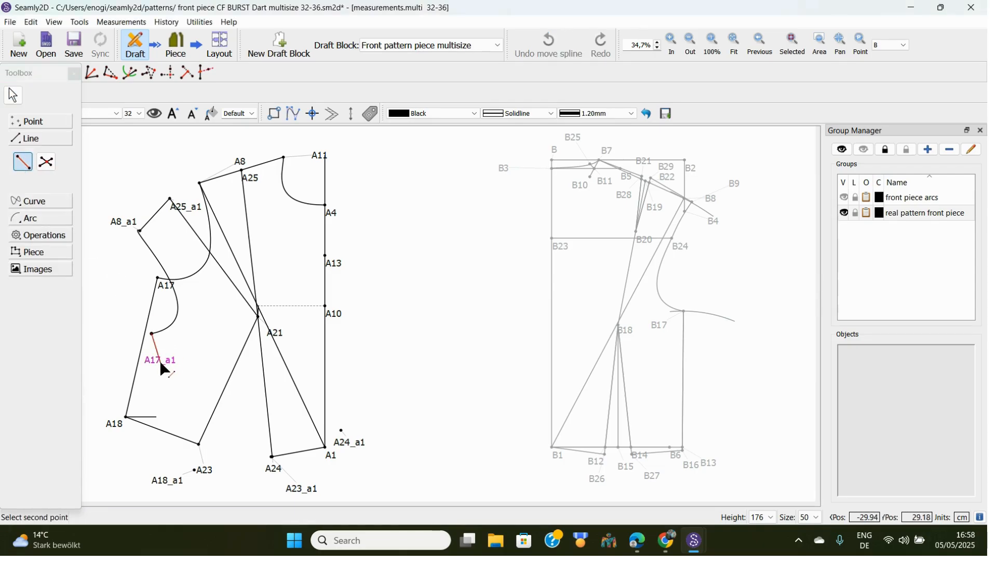
click(162, 481)
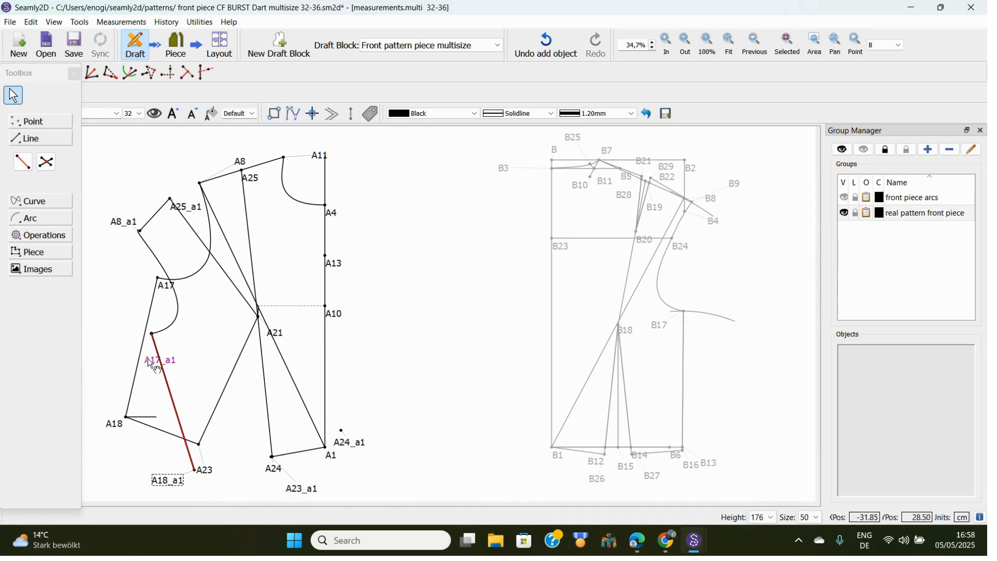
- Draw the rotated waistline segment as a line from A18_a1 to A23_a1
click(22, 162)
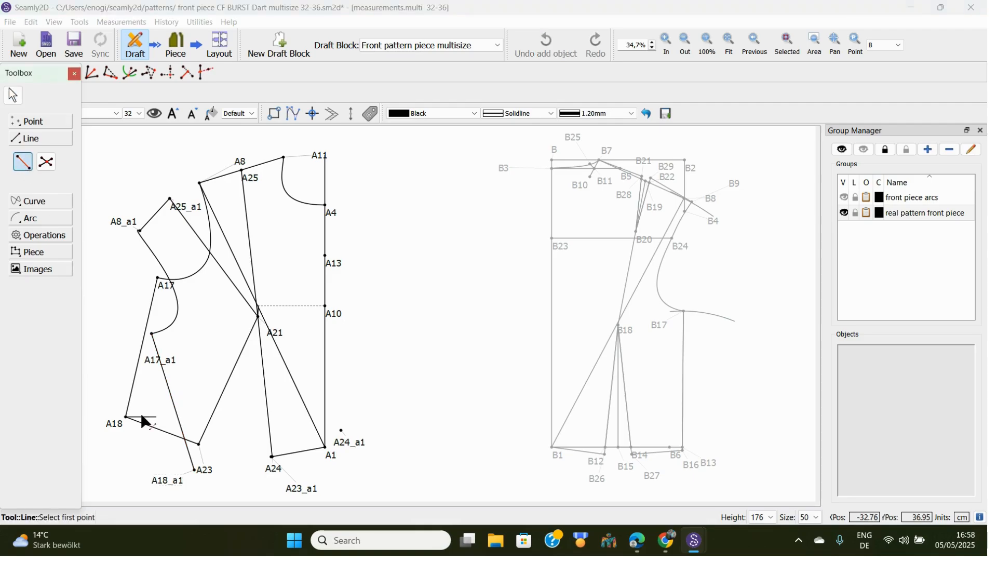
click(174, 482)
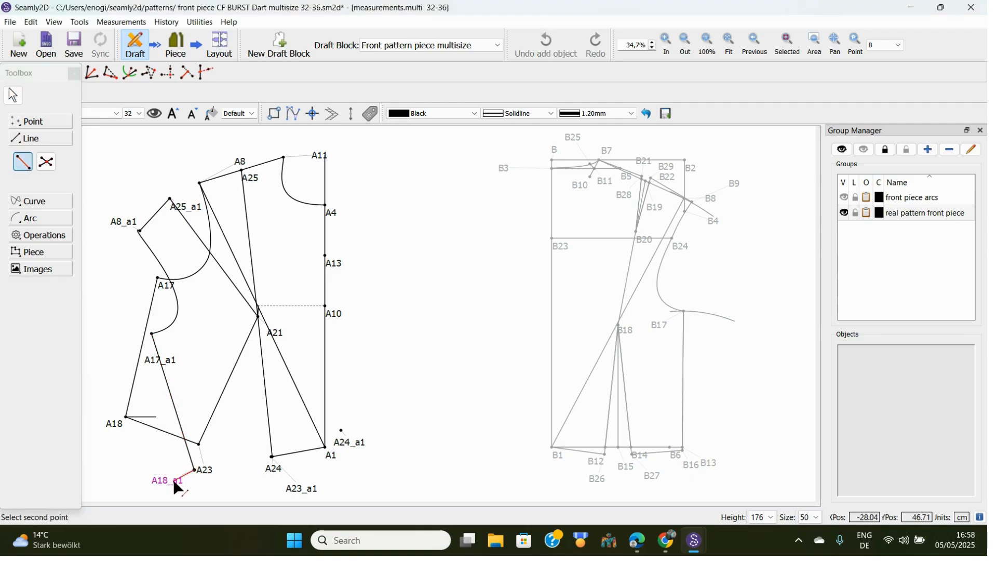
click(305, 488)
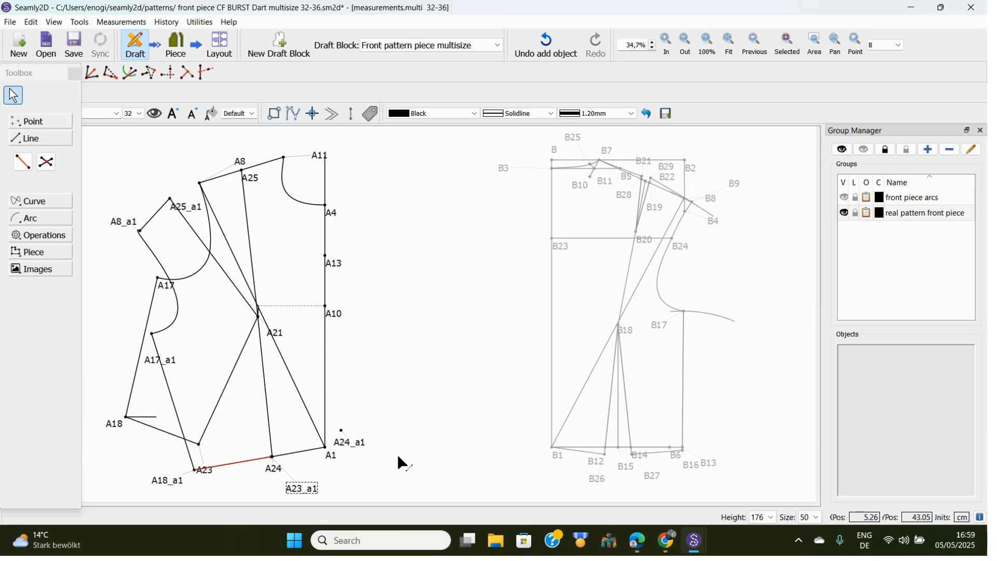
- Delete the original side seam between A17 and A18 and the original armhole curve ending at A17
click(145, 339)
right_click(147, 343)
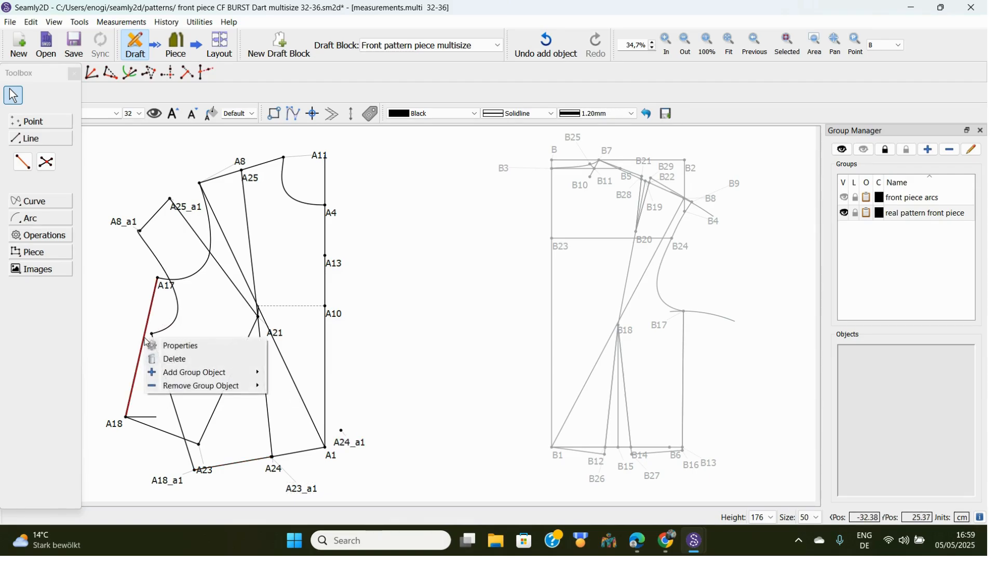
click(179, 360)
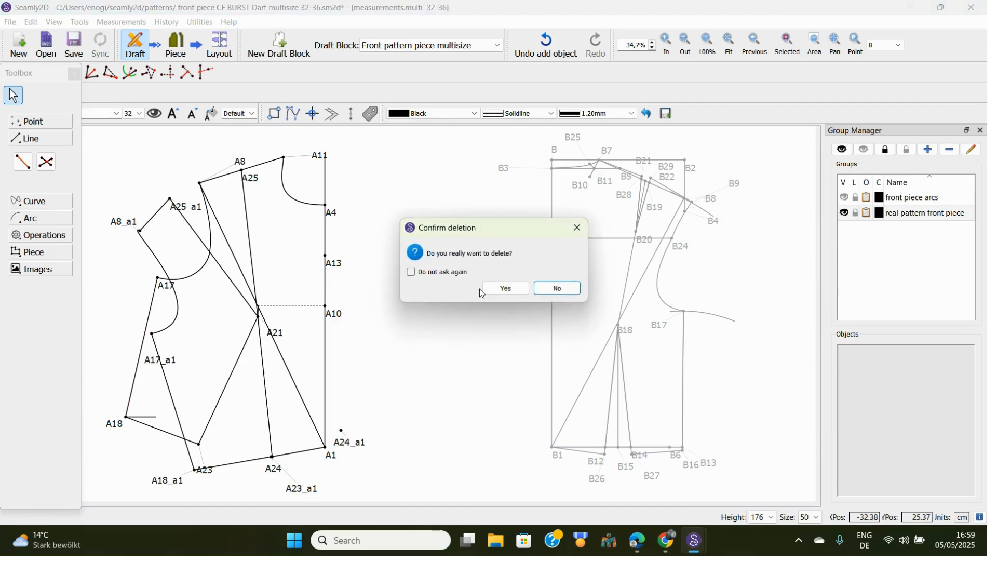
click(498, 292)
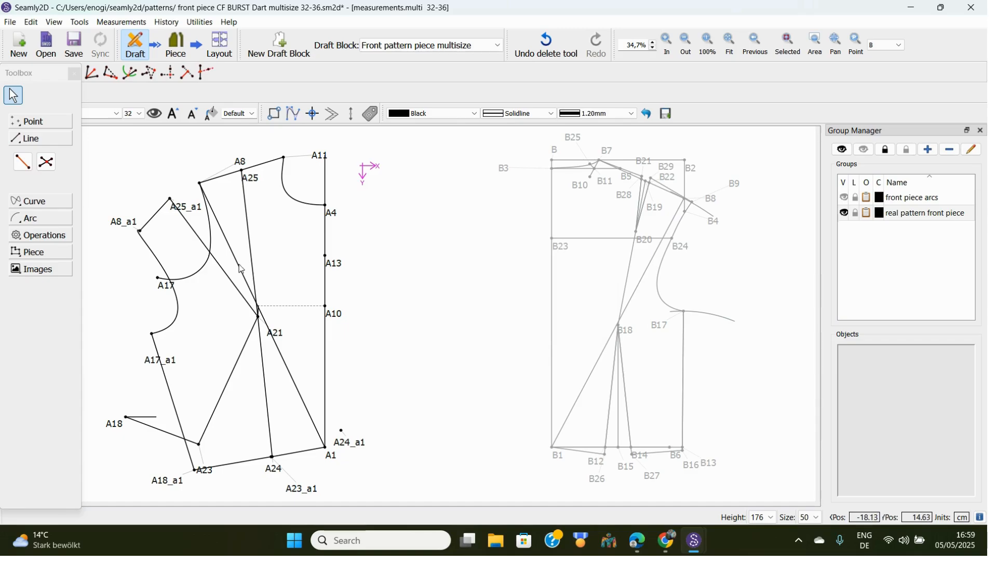
right_click(207, 264)
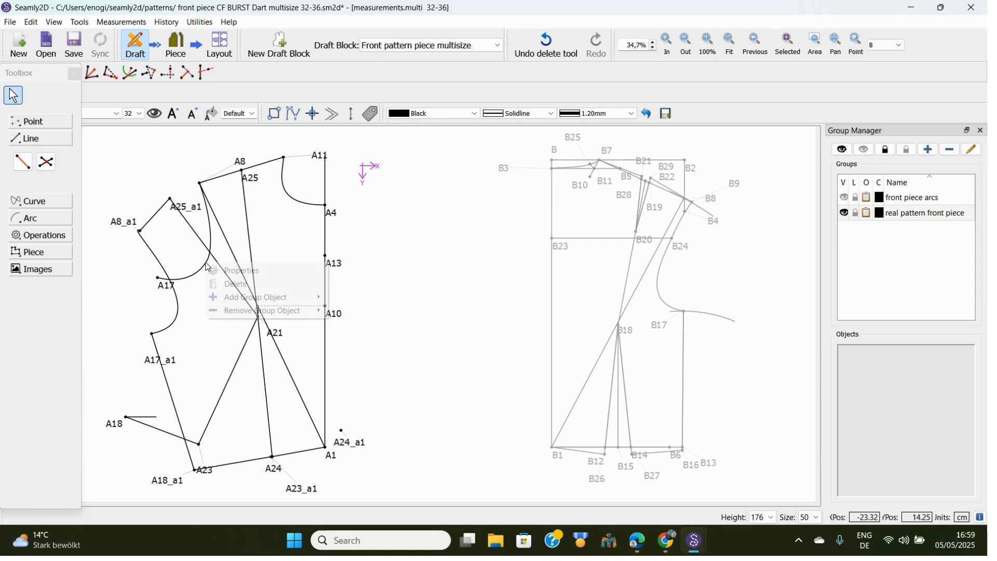
click(240, 285)
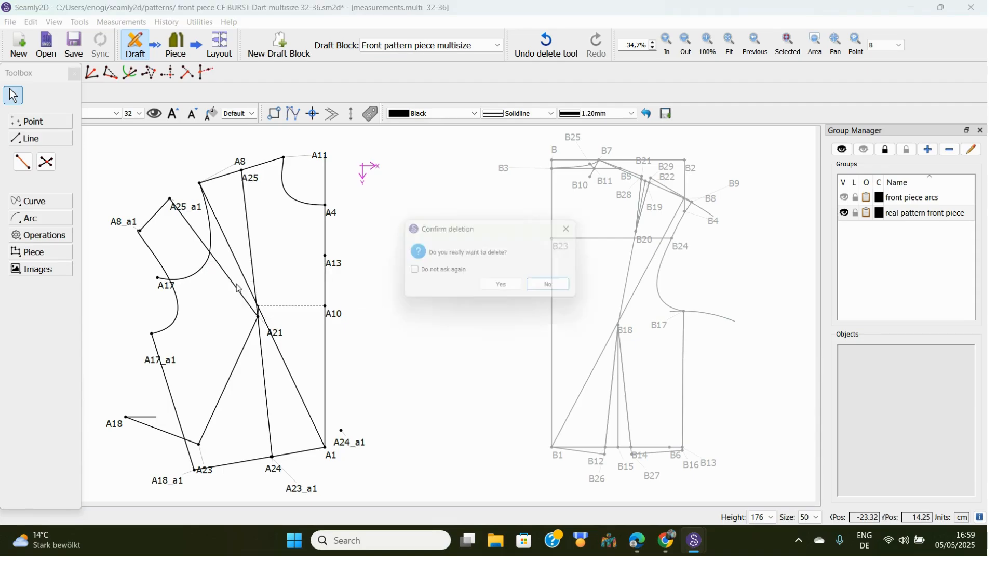
click(493, 291)
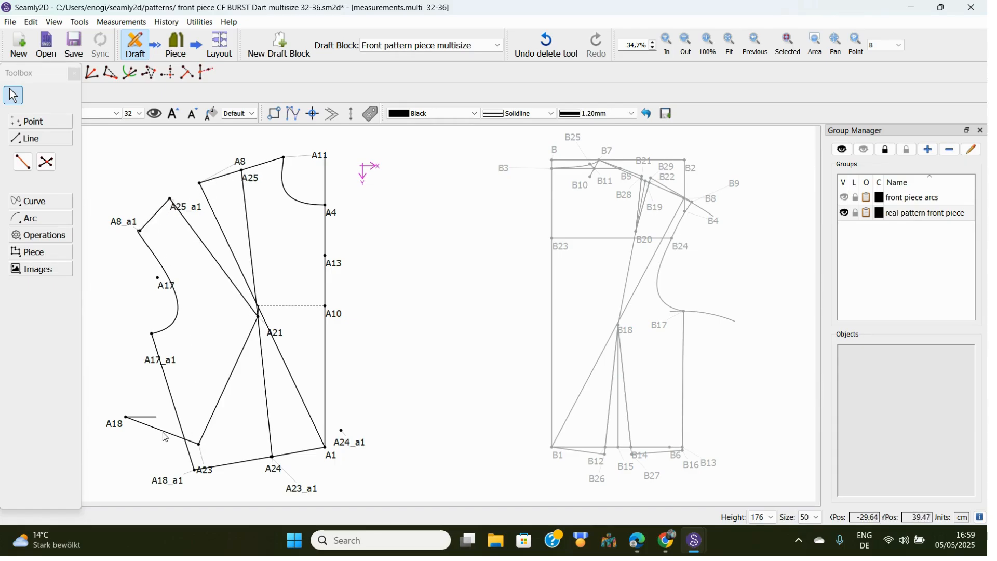
- Delete the original waistline segment from A18 to A23 and the old dart leg from A21 to A23
mouse_move(167, 439)
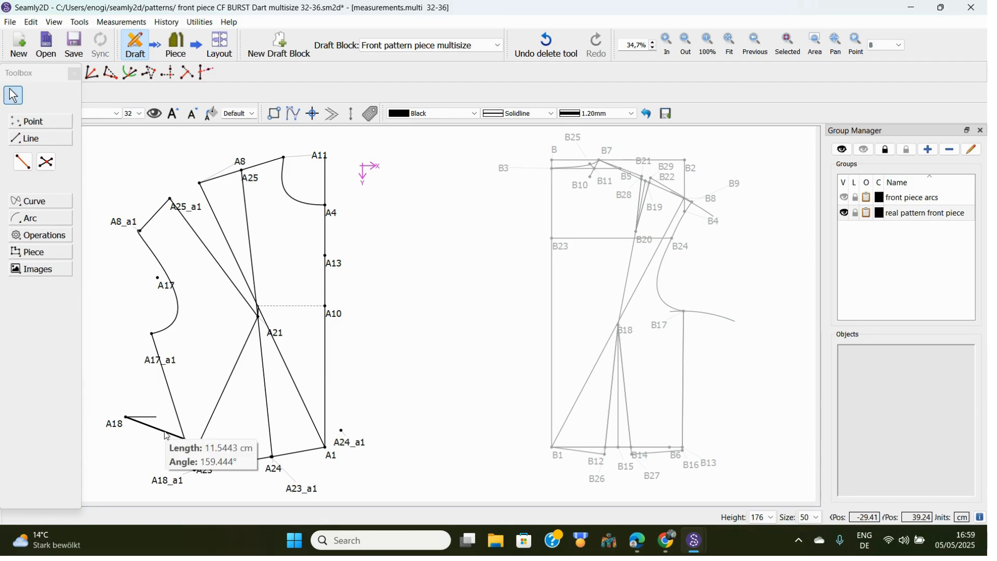
right_click(167, 439)
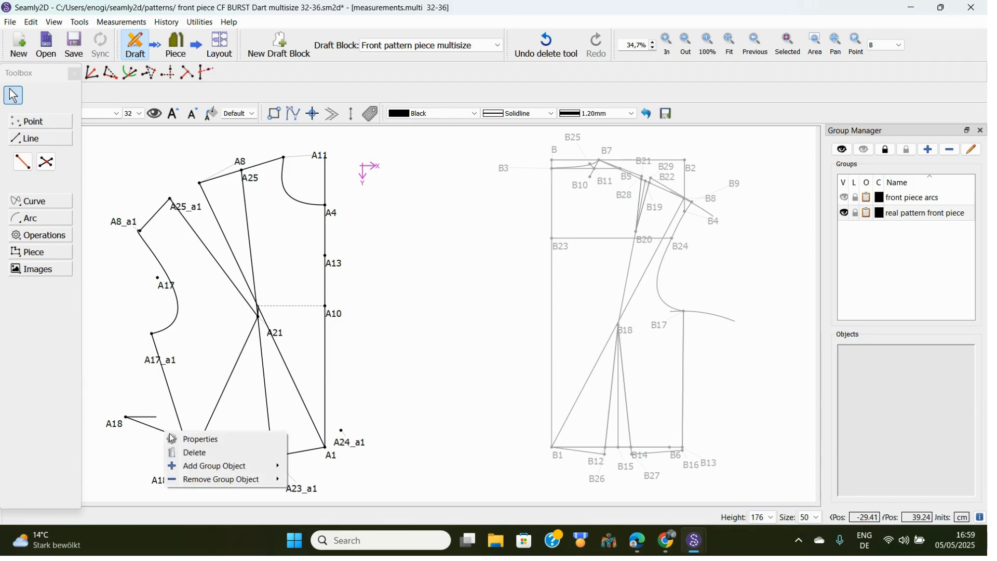
click(202, 453)
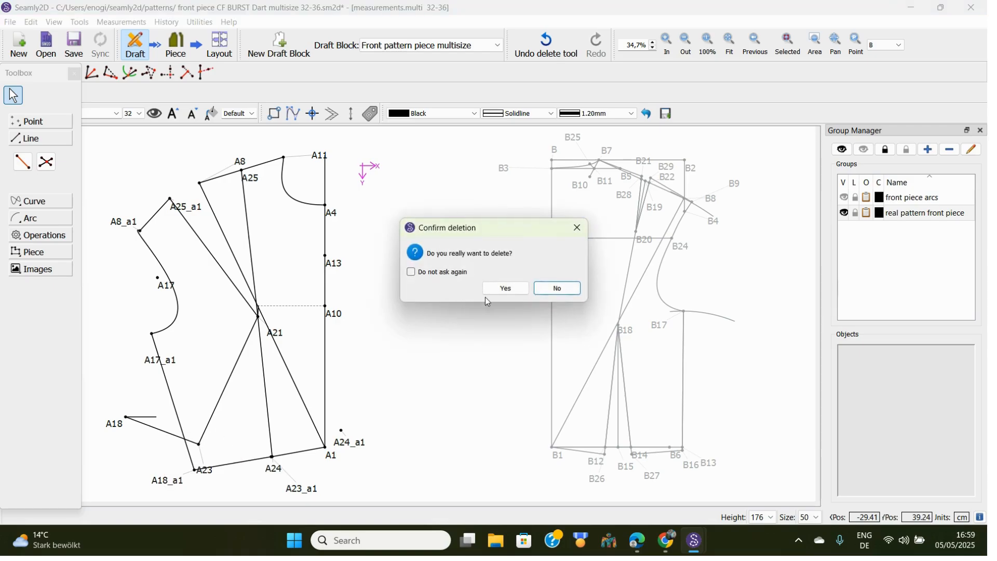
click(507, 291)
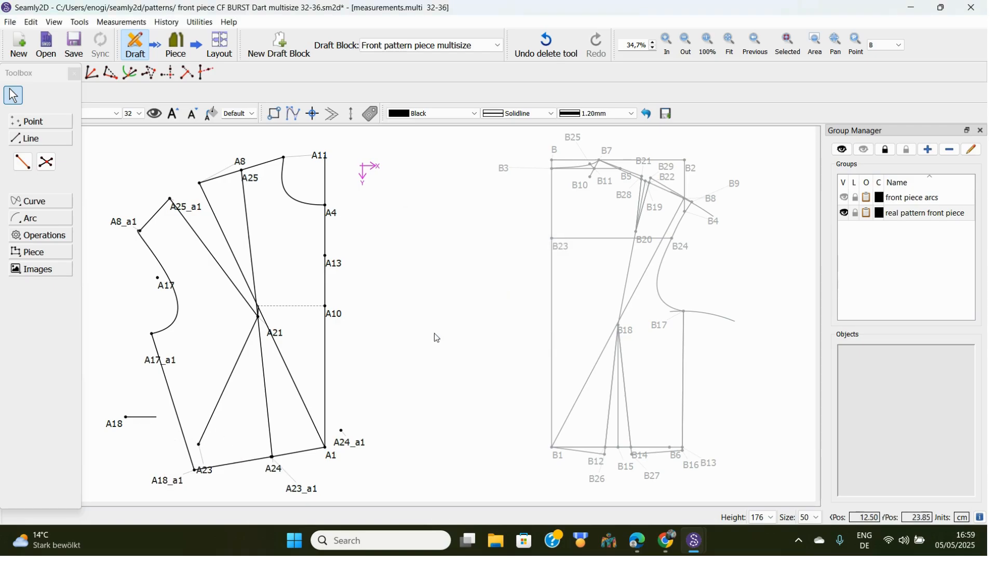
right_click(238, 371)
click(264, 390)
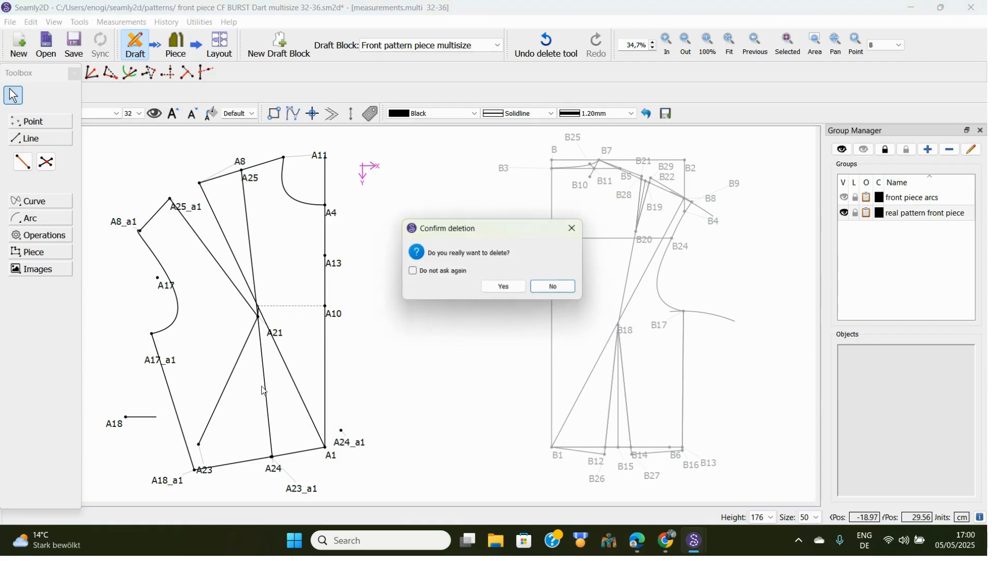
click(504, 289)
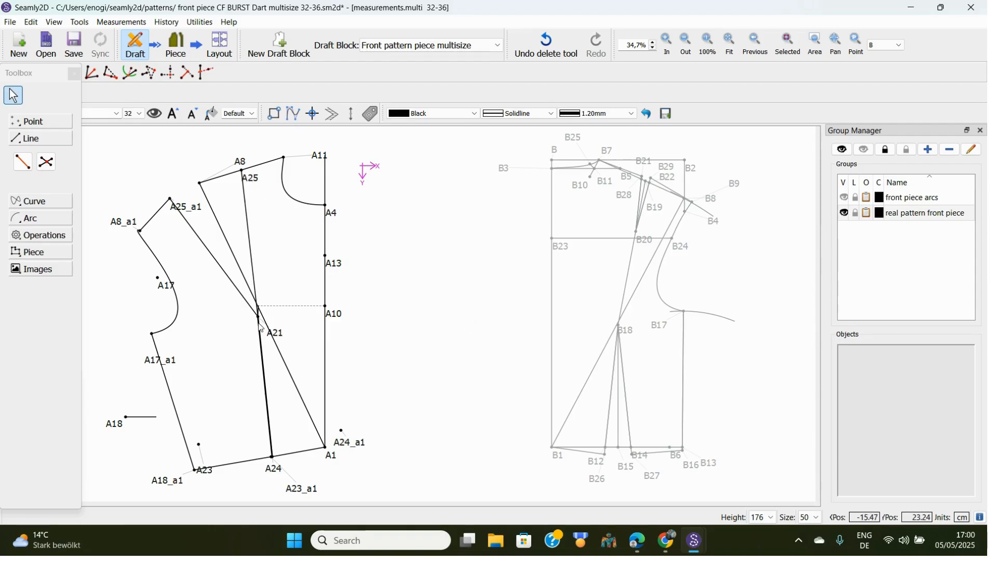
- Place the A25_a1 label above its point and delete the old dart leg from A21 to A24
drag(181, 208, 160, 167)
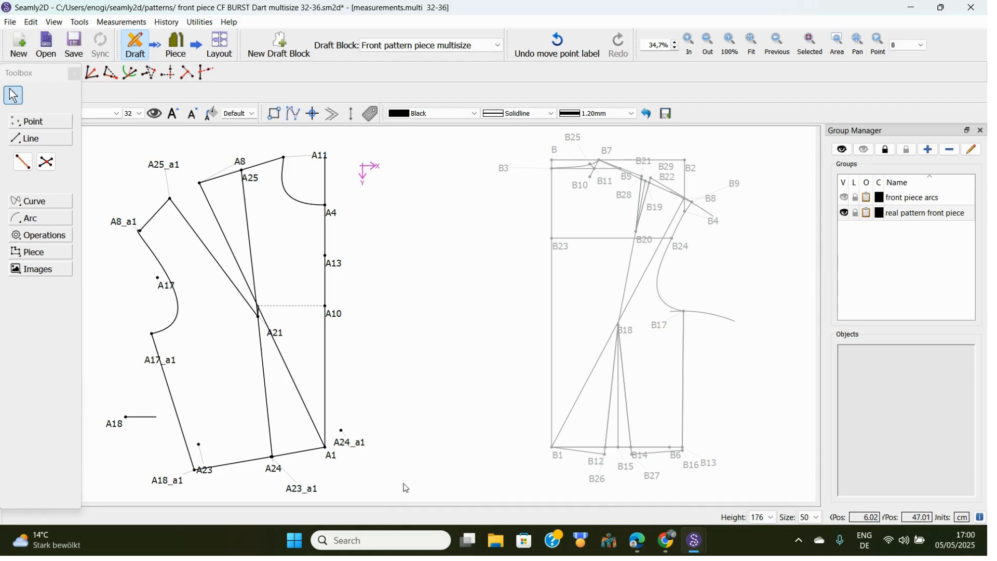
right_click(267, 397)
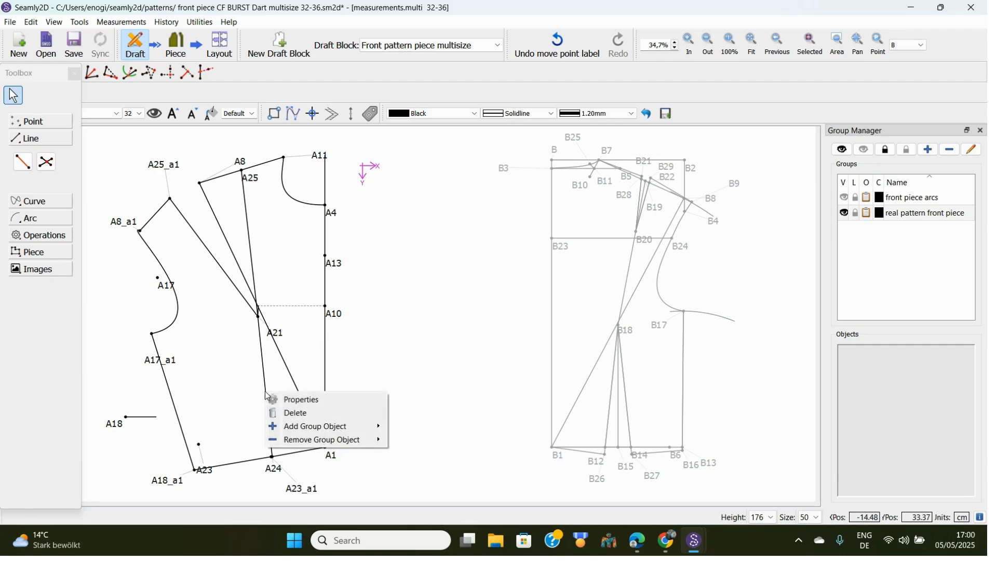
click(299, 415)
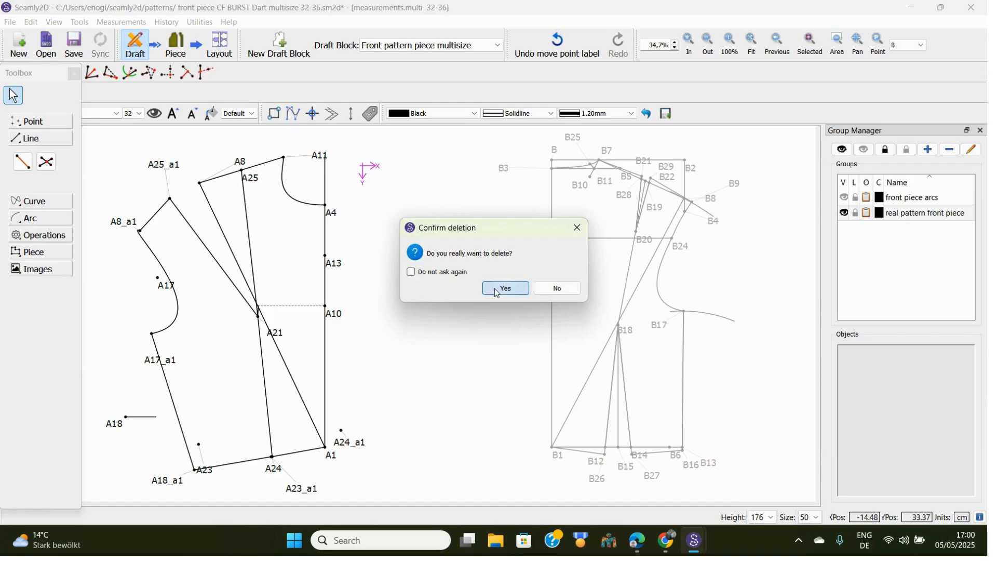
click(499, 291)
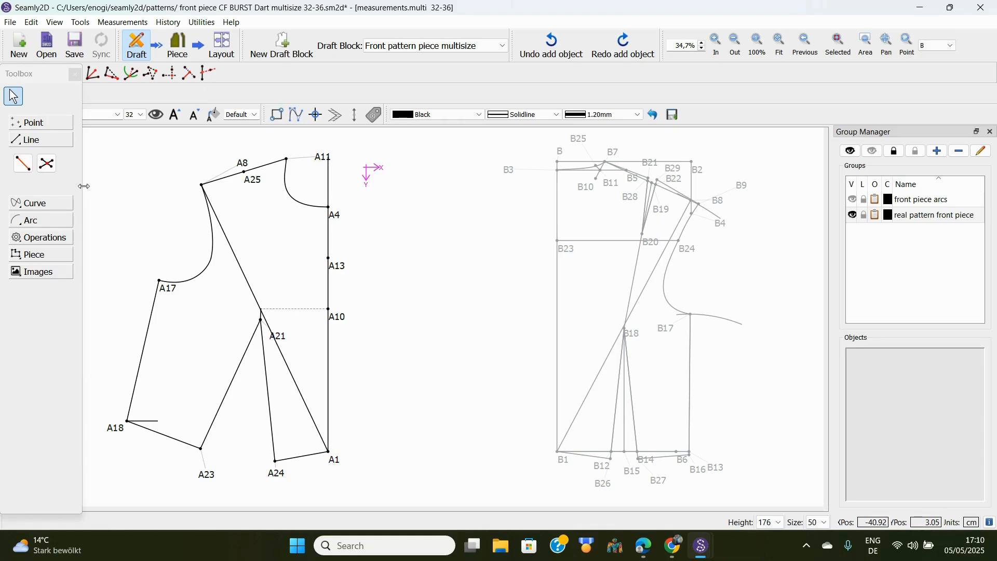
- Draw a cutting line from bust point A21 to the centre-front waist point A1
click(22, 163)
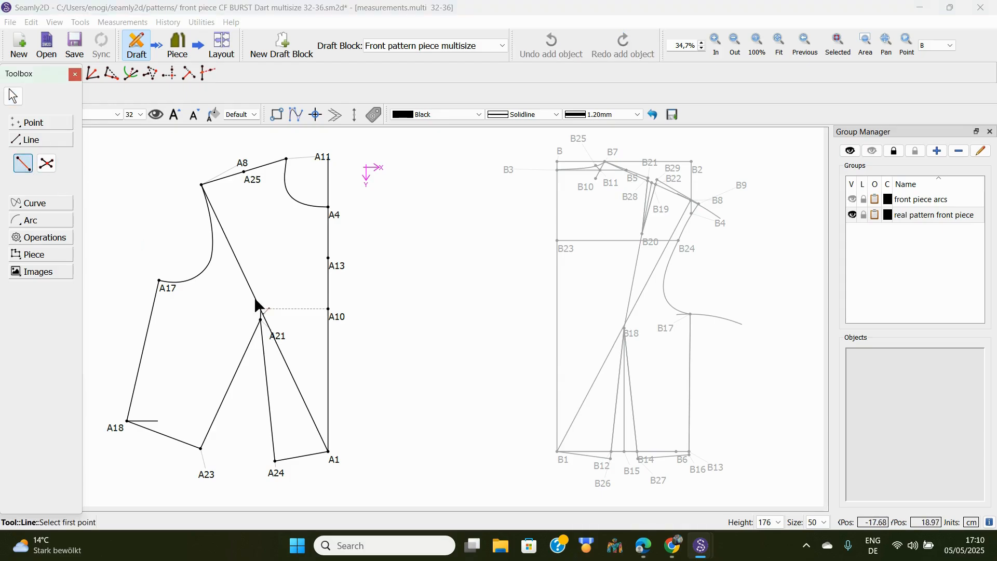
click(280, 341)
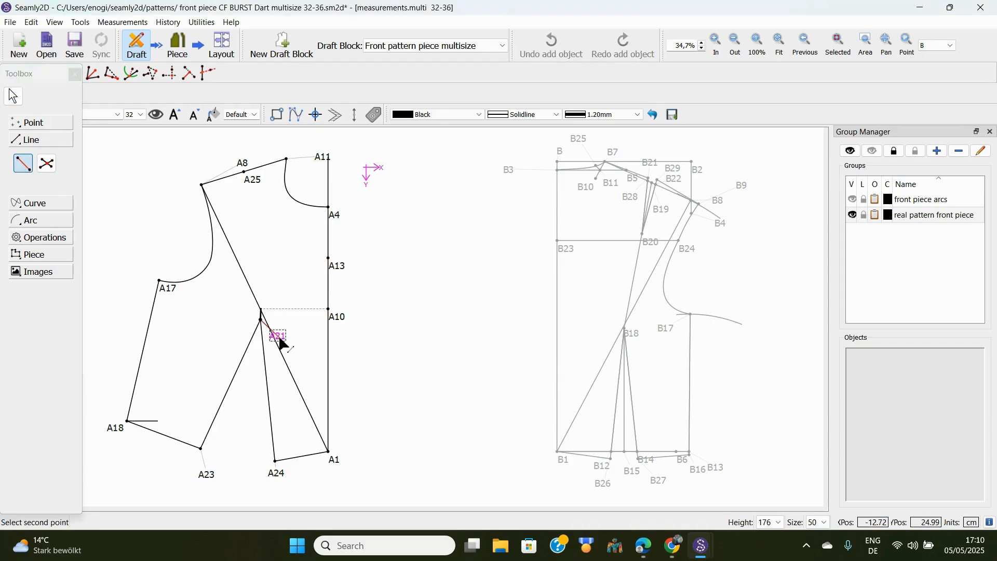
click(335, 462)
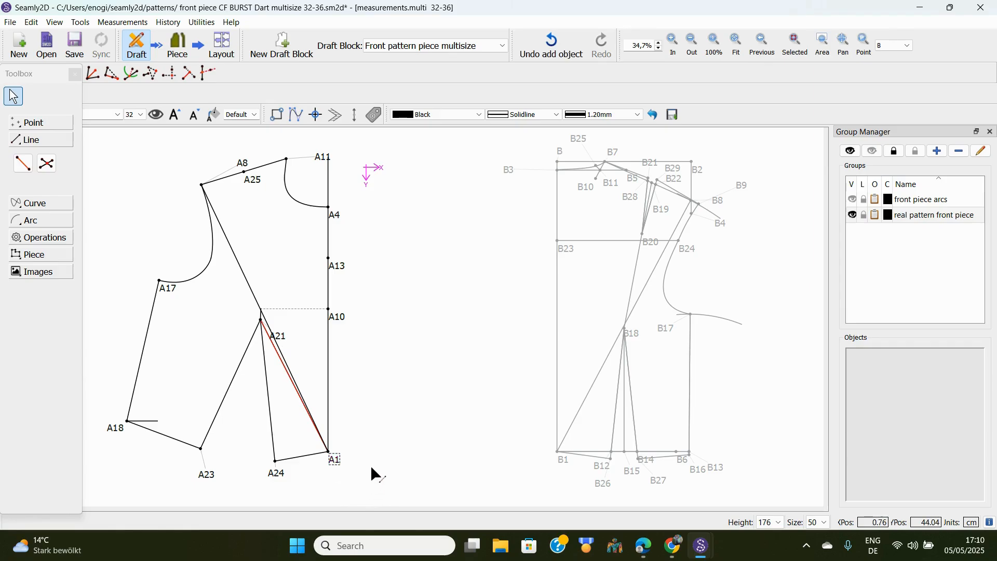
- Rotate points A1, A24 and A23 about A21 by 328.408° with the suffix _a1
mouse_move(336, 461)
click(47, 238)
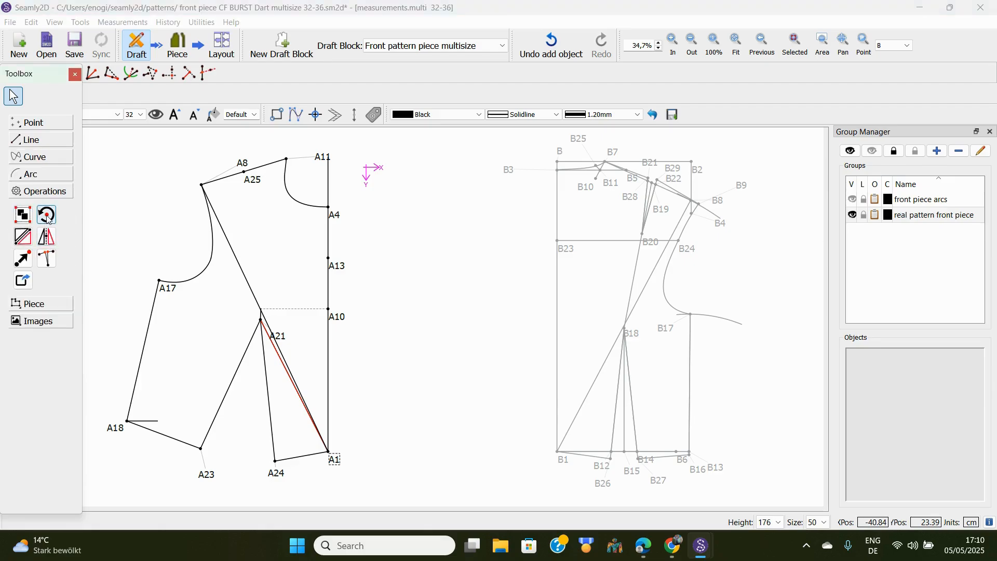
click(48, 218)
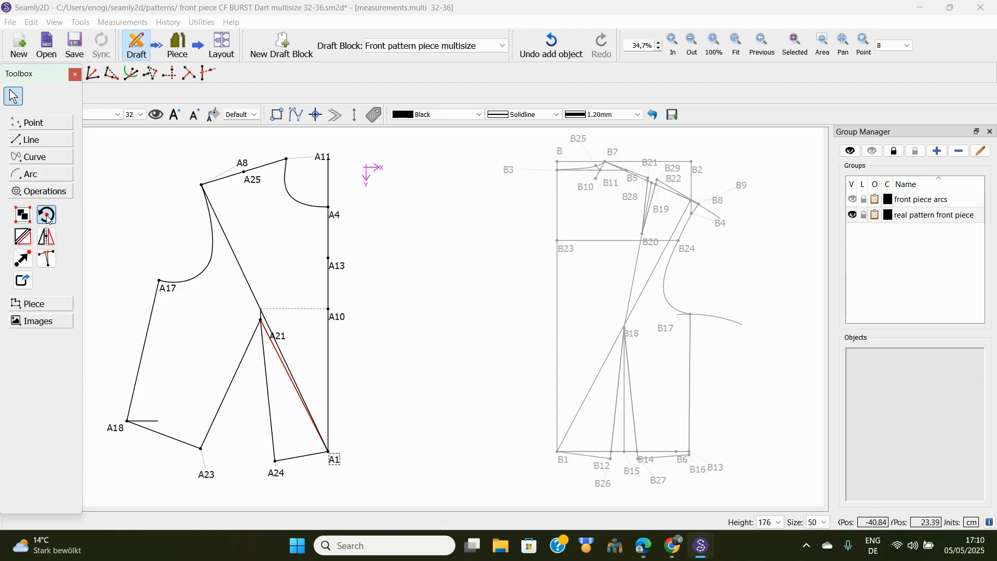
click(335, 460)
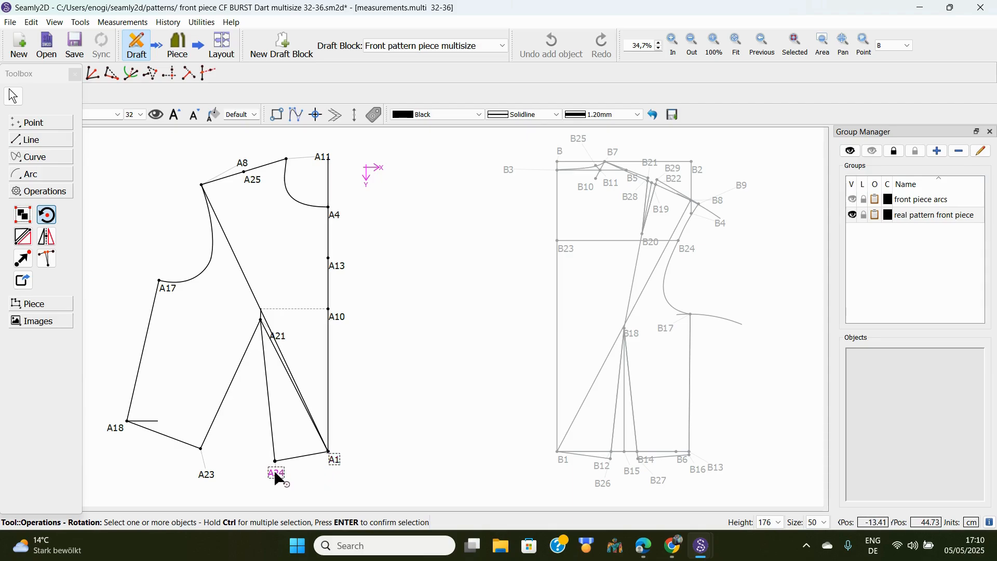
click(271, 471)
click(208, 478)
key(Return)
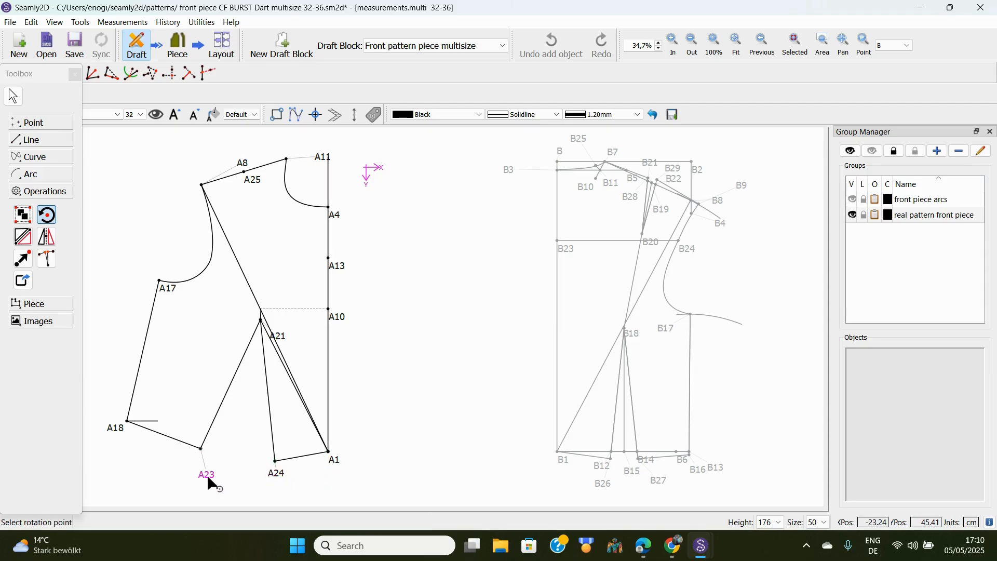
click(282, 343)
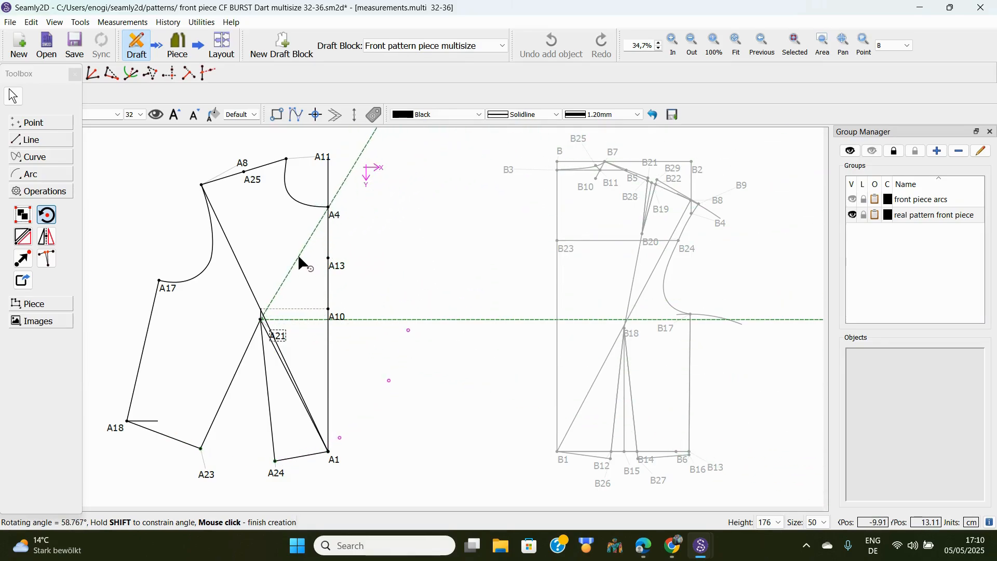
click(305, 348)
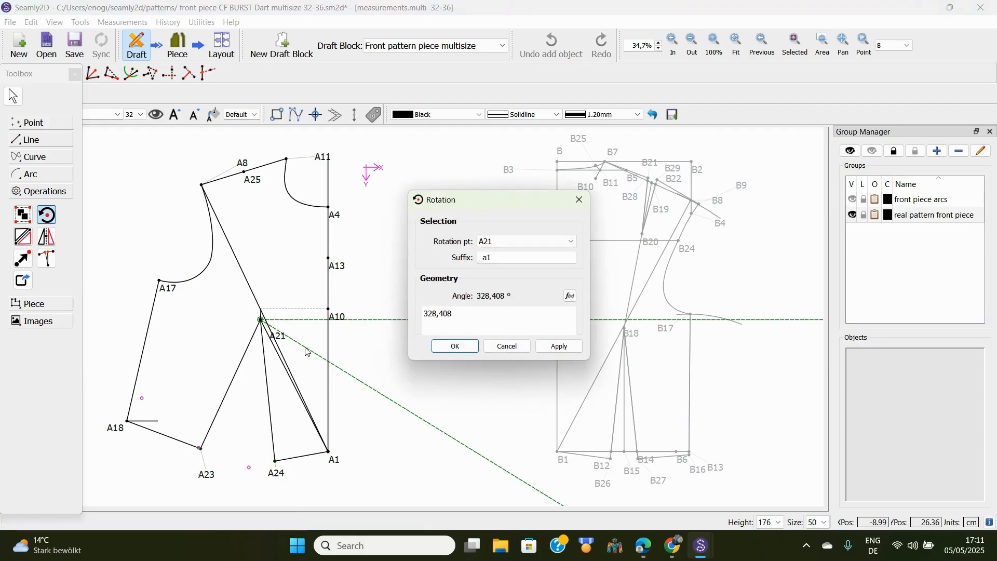
click(458, 346)
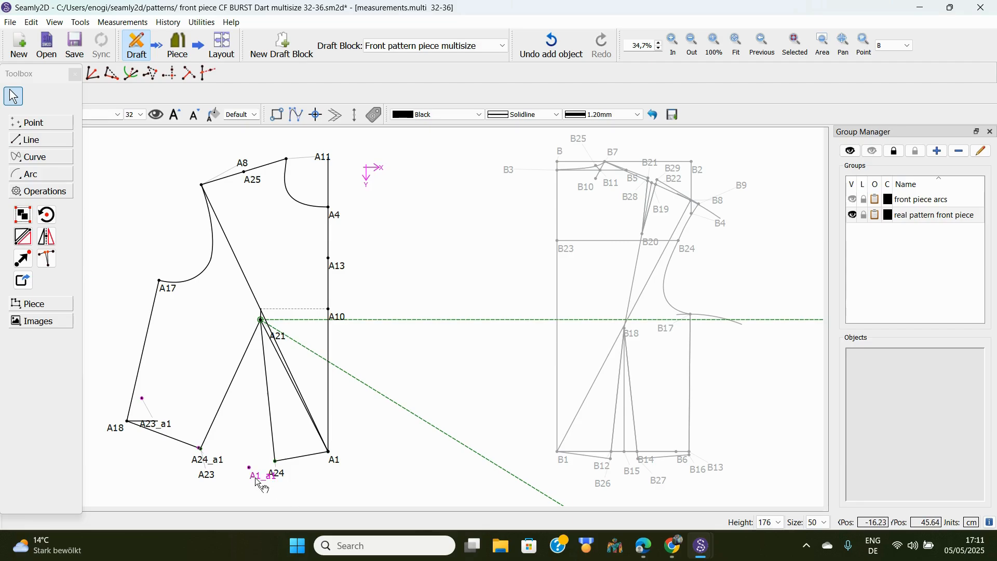
- Set the A1_a1 label clear of A24's label and draw the new dart leg from A21 to A1_a1
drag(258, 483, 248, 486)
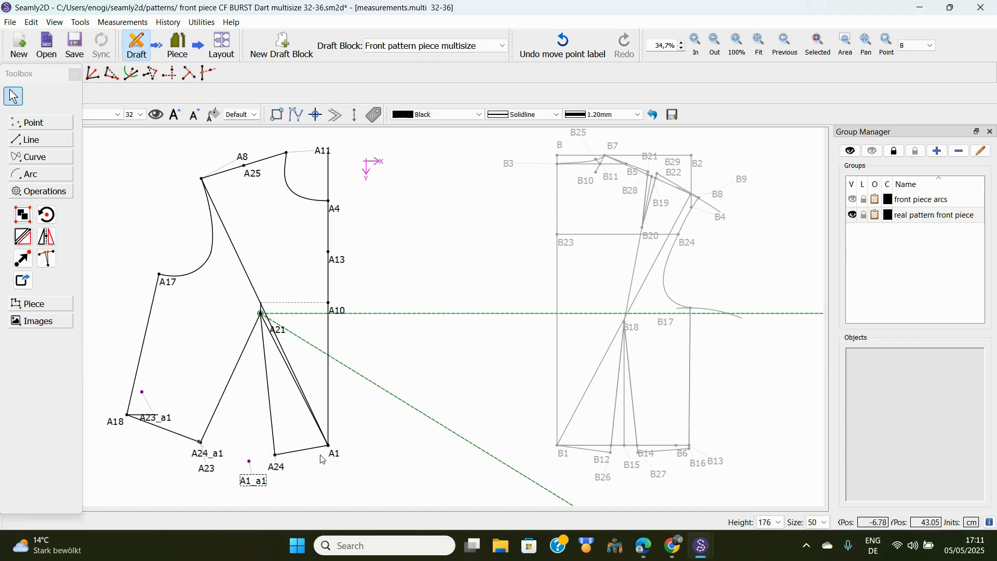
click(34, 141)
click(23, 163)
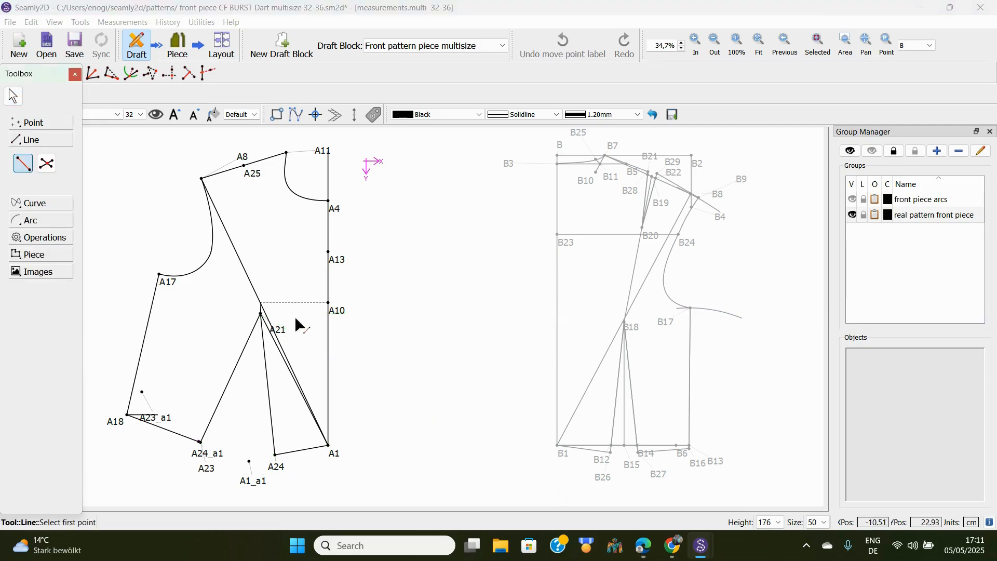
click(281, 336)
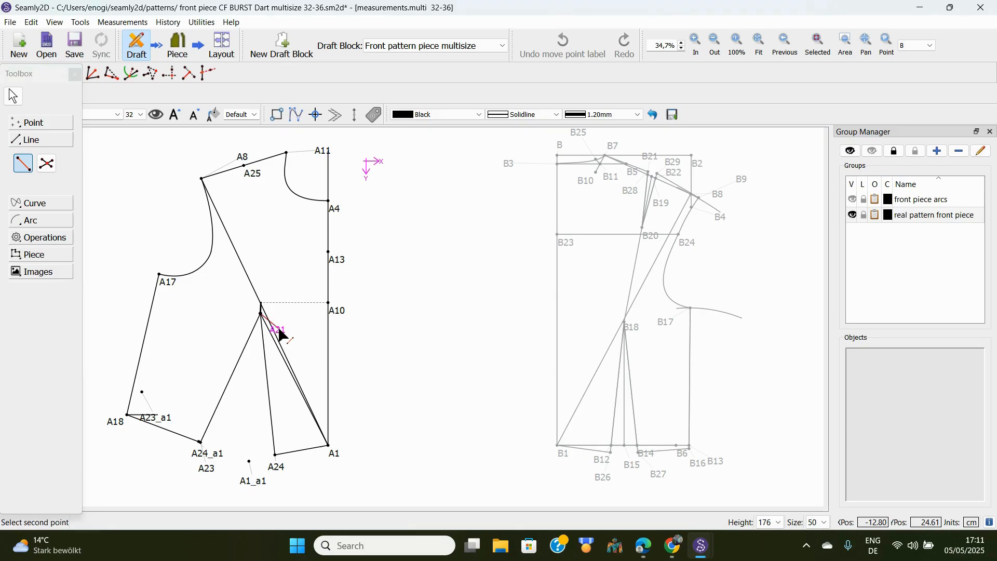
click(247, 484)
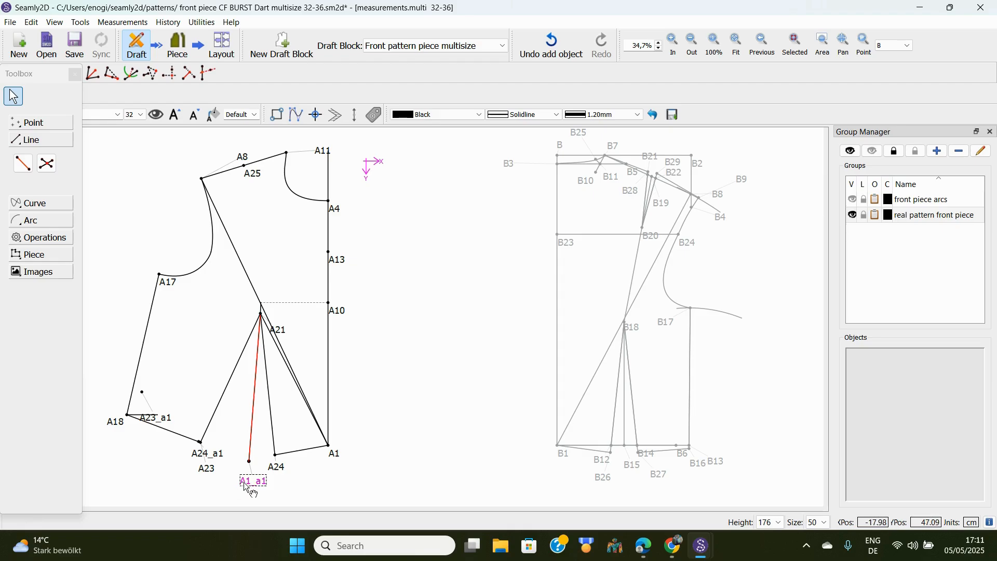
- Set the A24_a1 label clear of A23's label and draw the rotated waistline segment from A1_a1 to A24_a1
drag(208, 454, 175, 466)
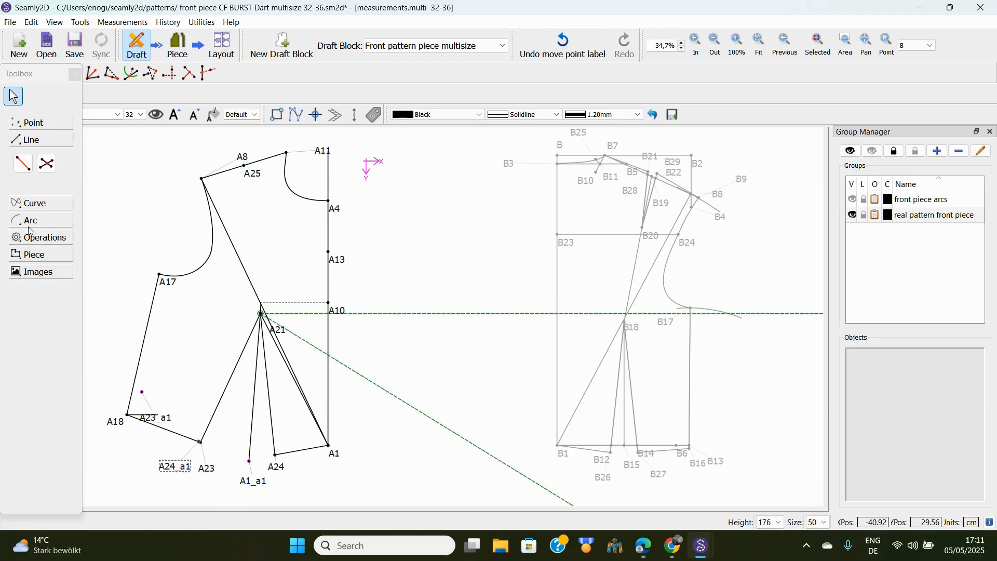
click(29, 166)
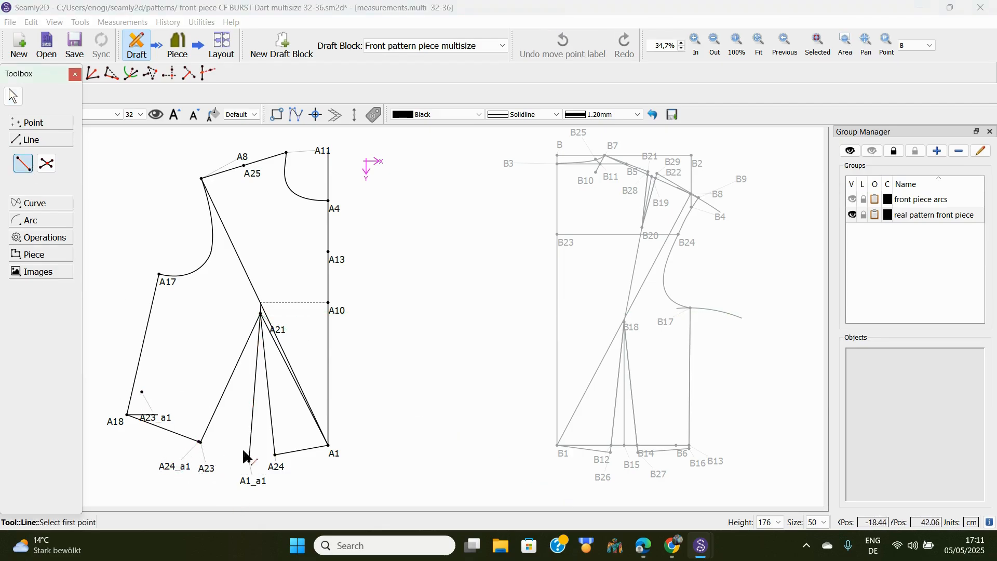
click(257, 487)
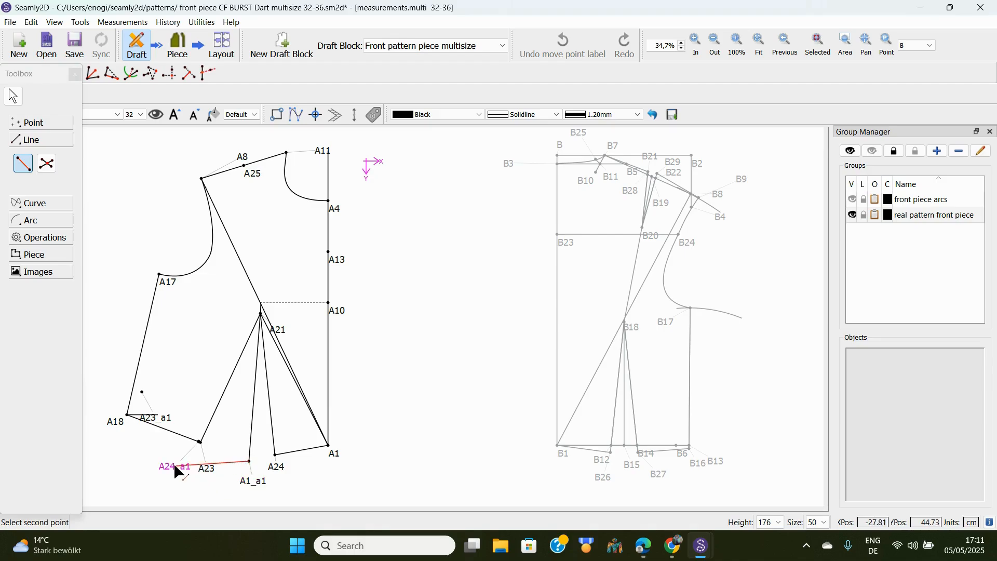
click(172, 468)
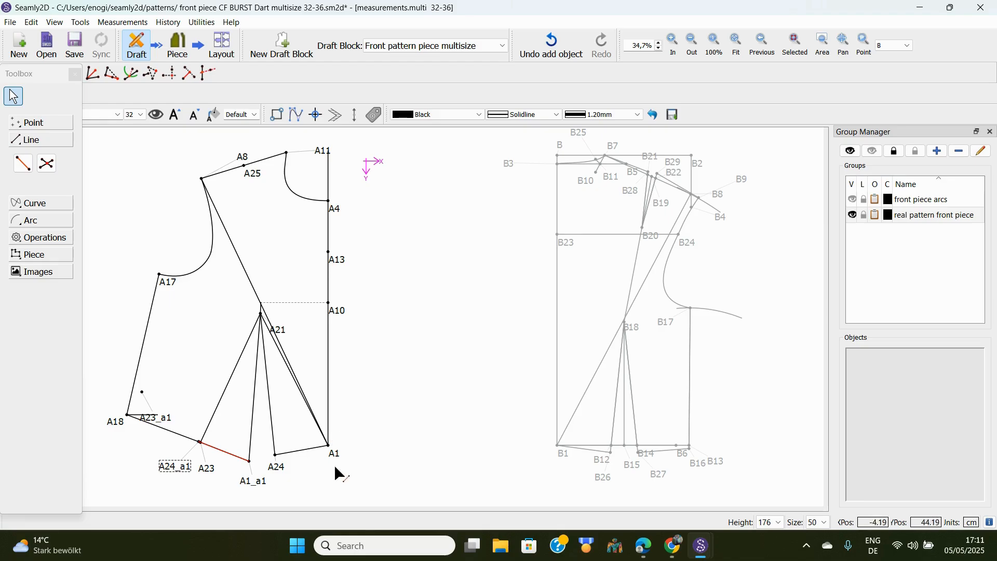
- Delete the old dart leg from A21 to A24 and the old waistline segment from A24 to A1
right_click(272, 422)
click(309, 445)
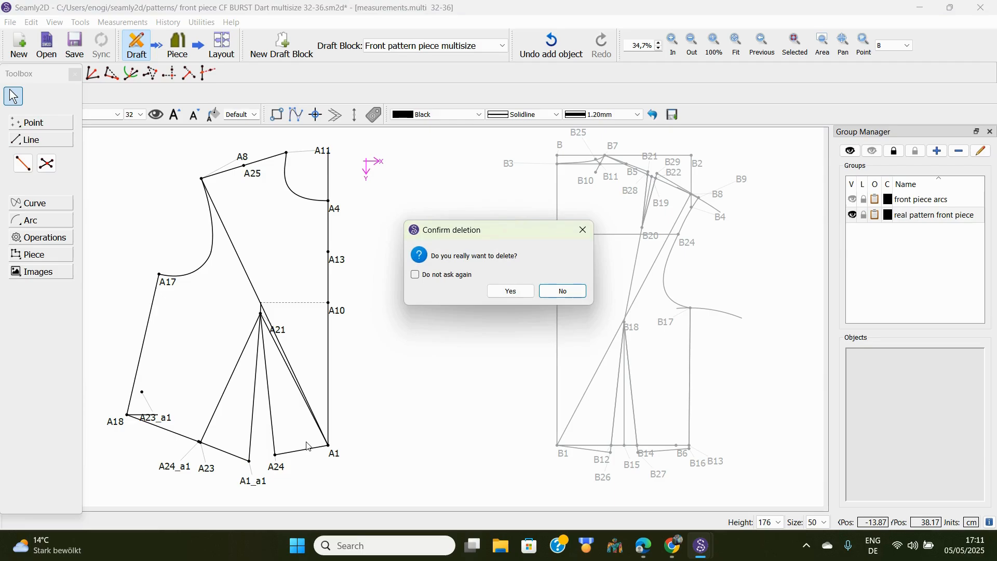
click(502, 291)
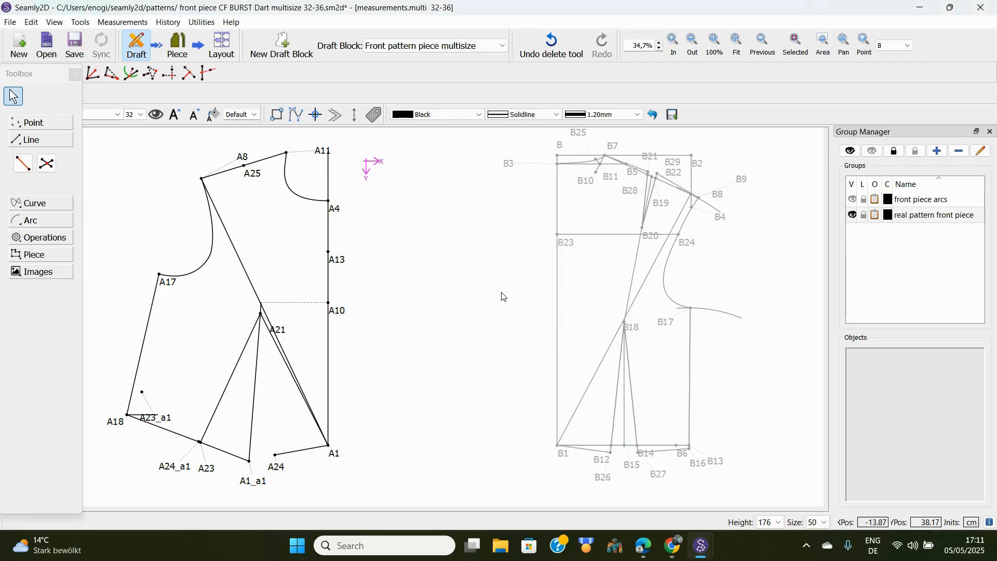
right_click(307, 454)
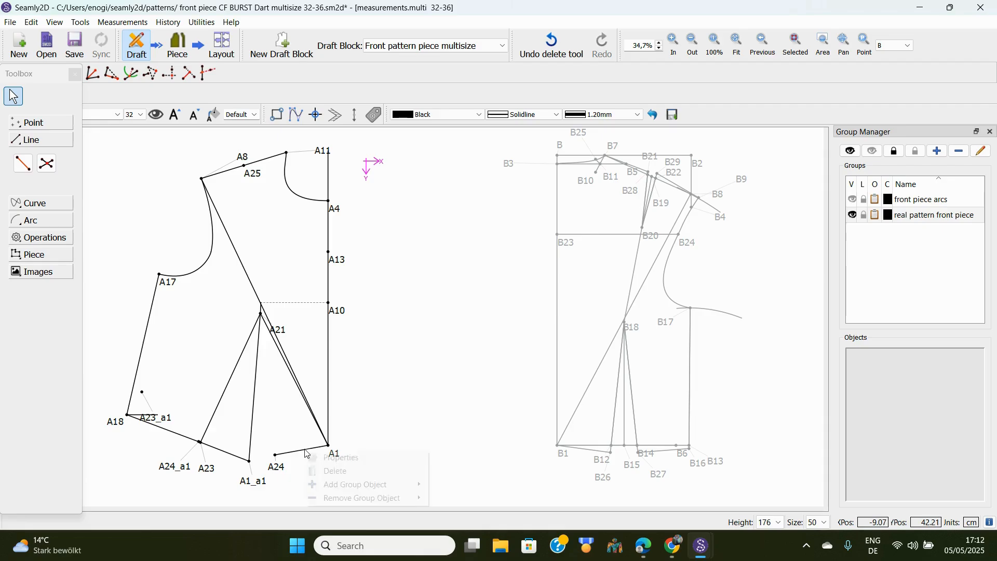
click(336, 472)
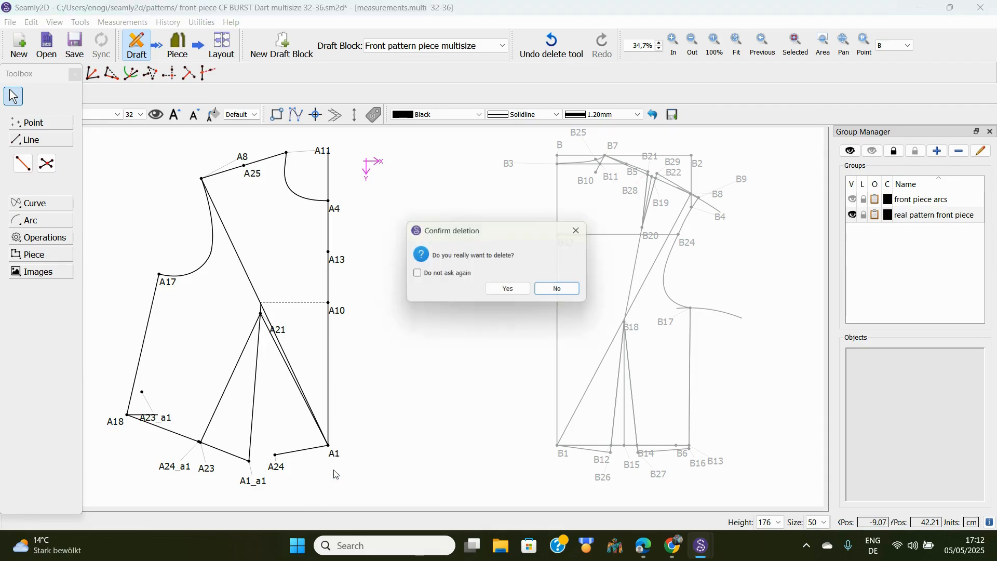
click(511, 290)
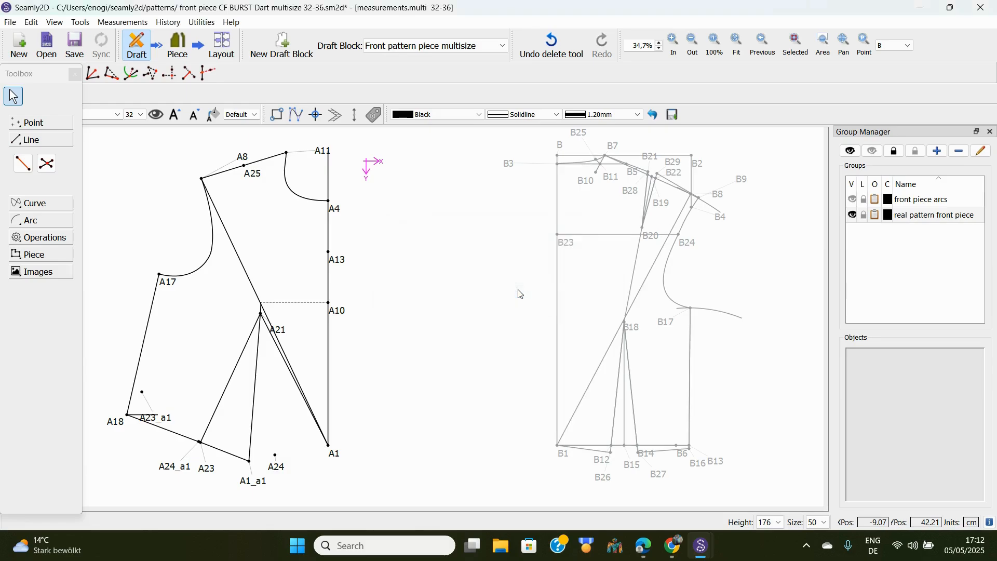
- Delete the other old waist dart leg, running from bust point A21 to A23
right_click(233, 381)
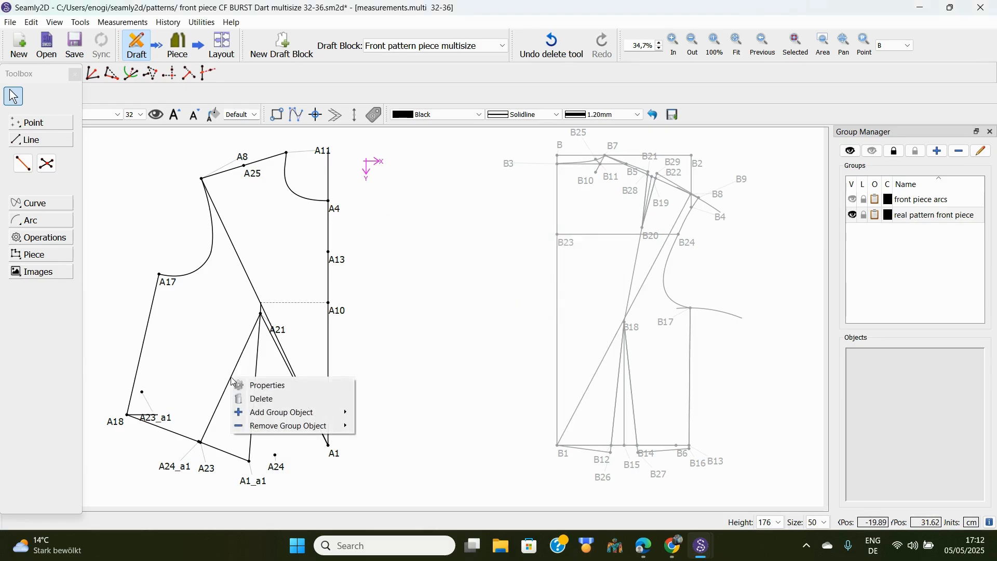
click(260, 400)
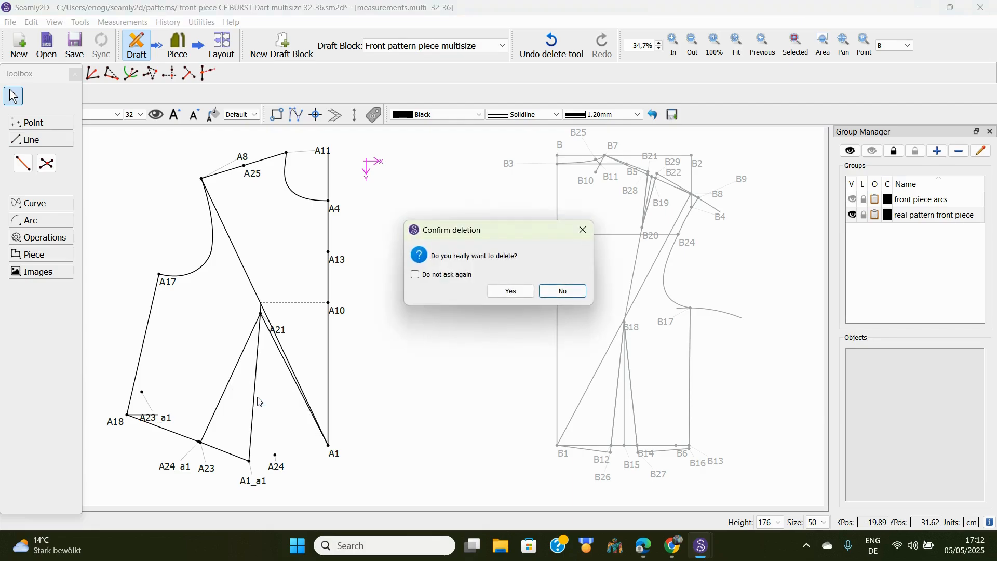
click(511, 291)
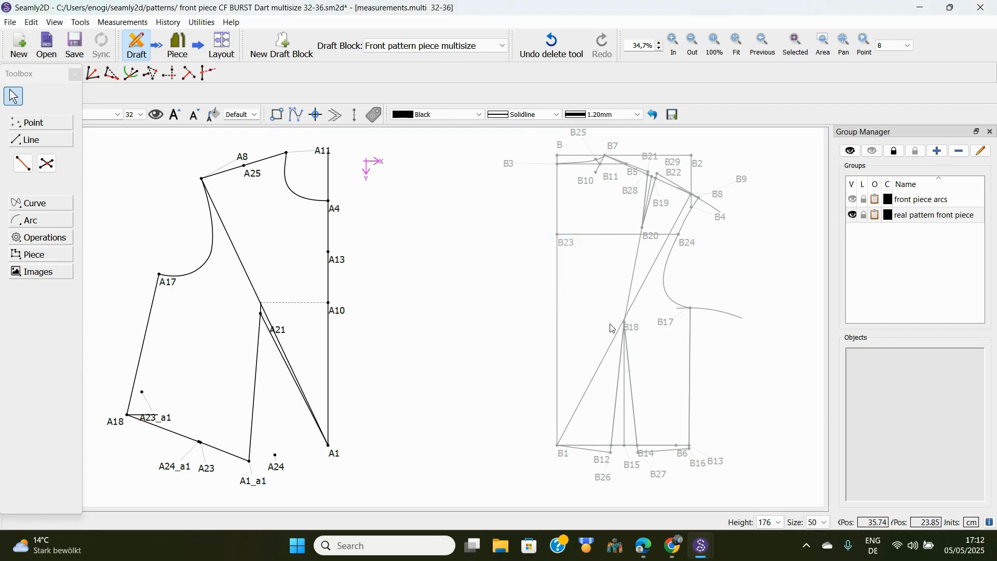